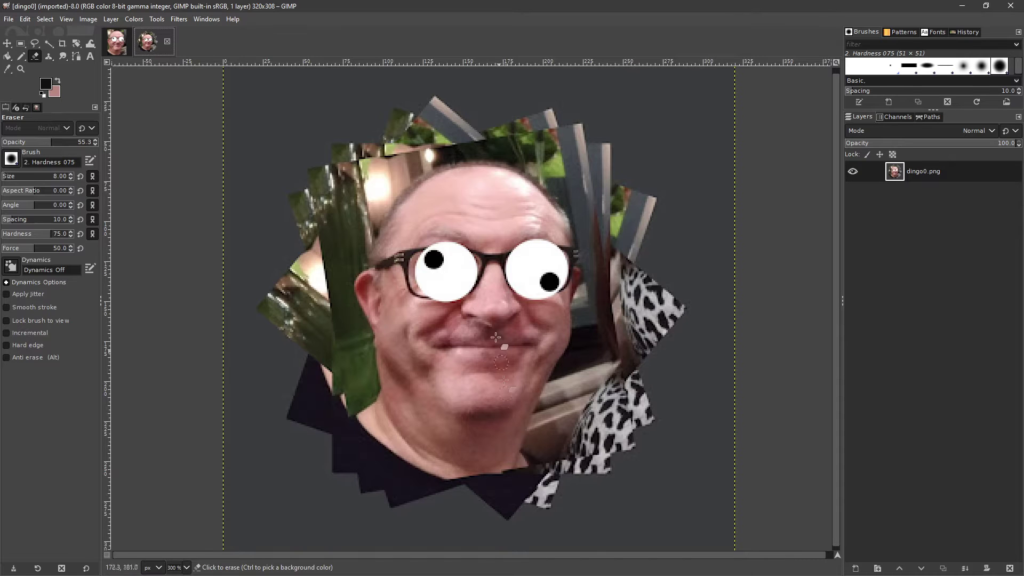
# Switch to the dingo3 image and show the dingo1.png layer with dingo0.png hidden
pyautogui.click(116, 41)
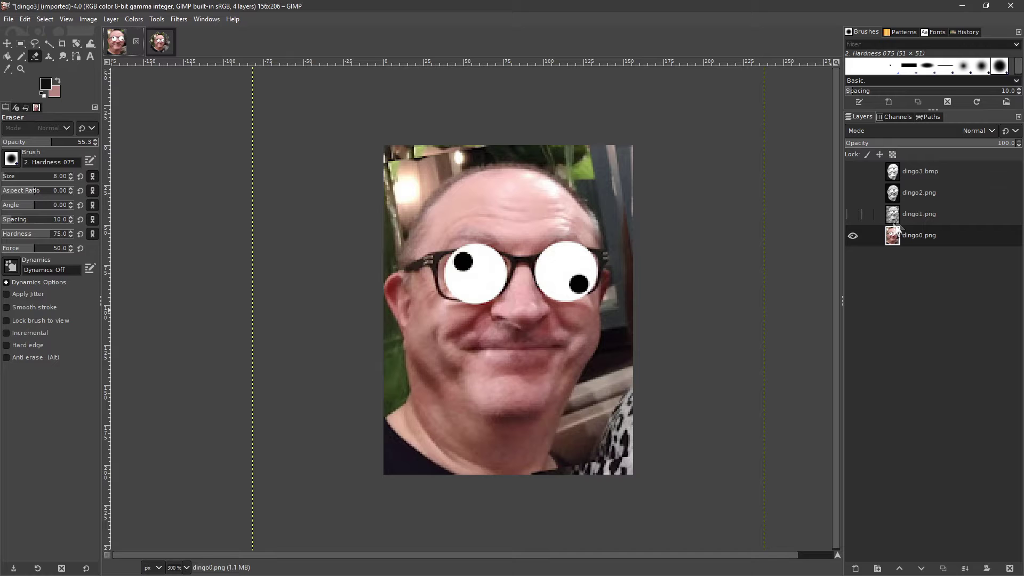
pyautogui.click(853, 214)
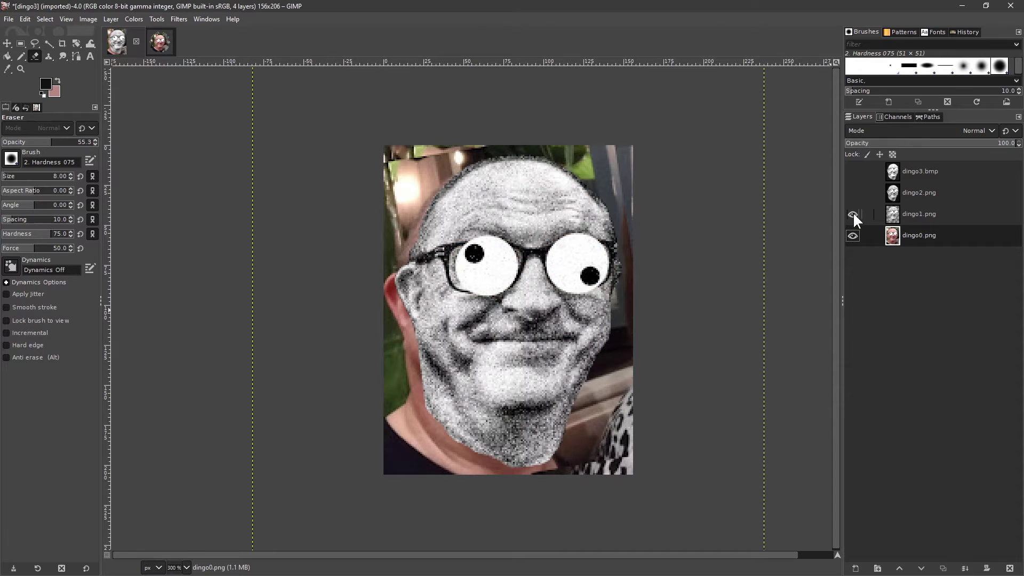
pyautogui.click(853, 235)
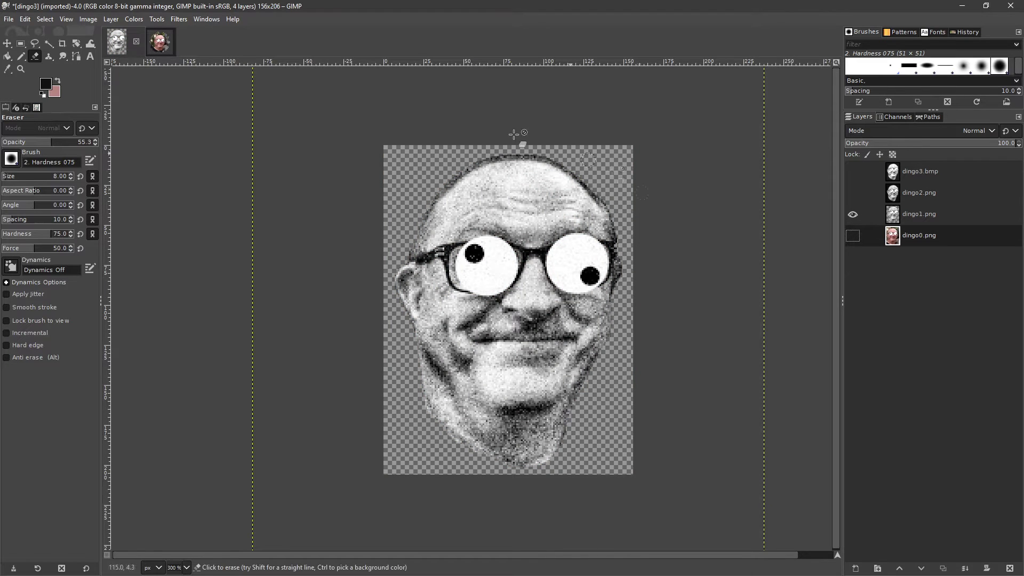
pyautogui.click(181, 18)
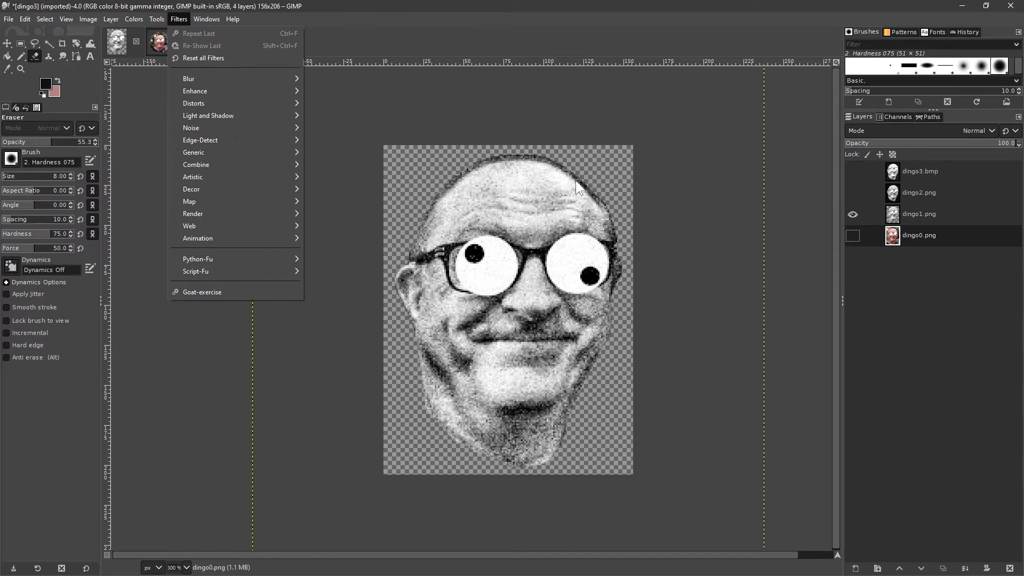
# Show only the dingo0.png layer and preview Desaturate on it in Luminance mode without applying it
pyautogui.click(853, 234)
pyautogui.click(853, 212)
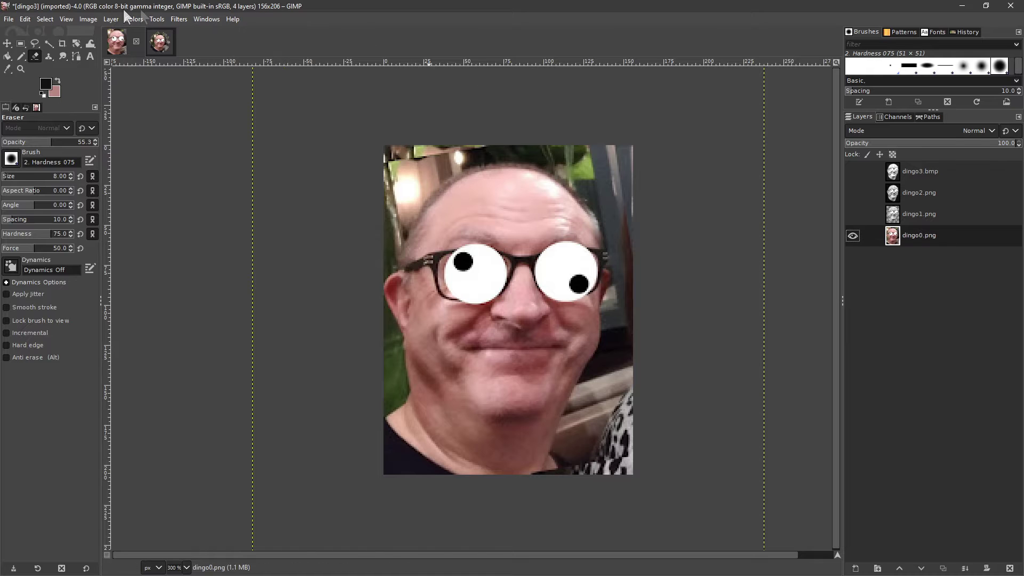
pyautogui.click(178, 18)
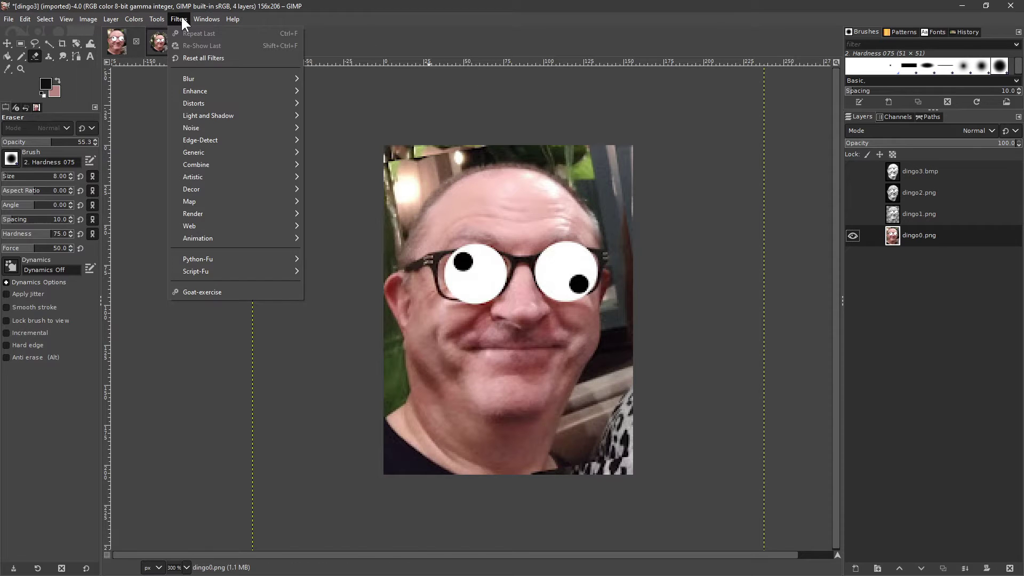
pyautogui.moveTo(142, 15)
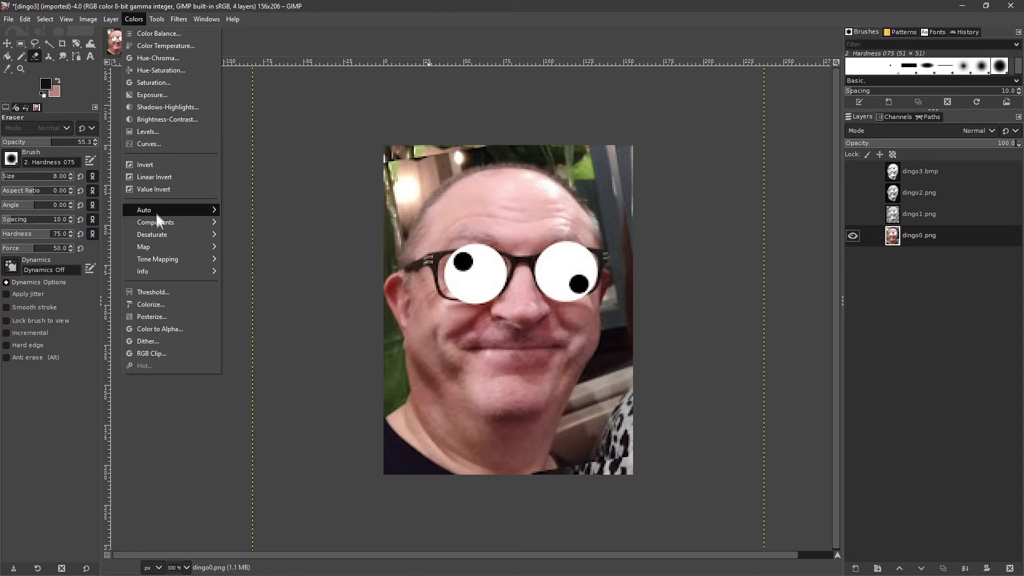
pyautogui.moveTo(167, 234)
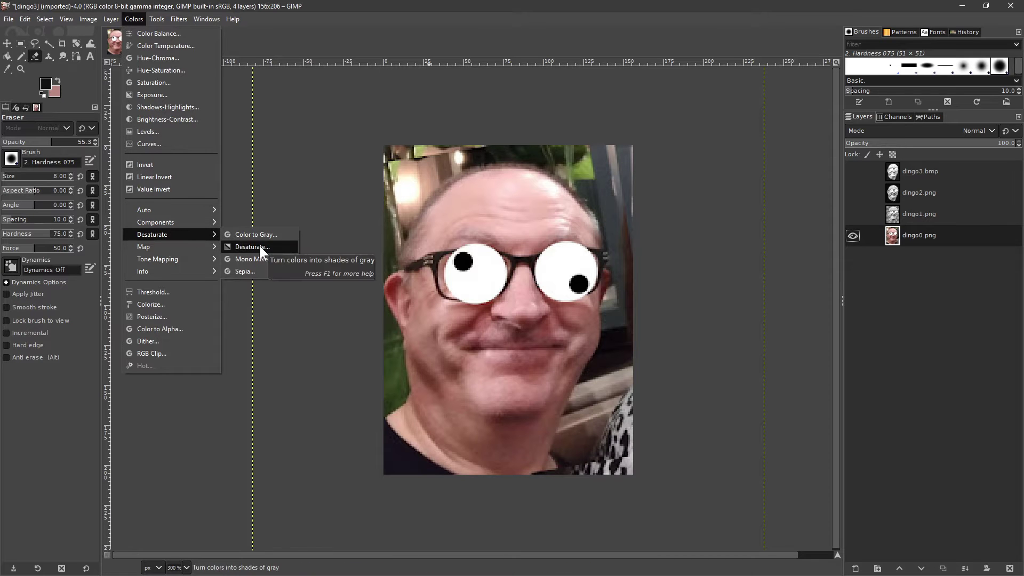
pyautogui.click(258, 245)
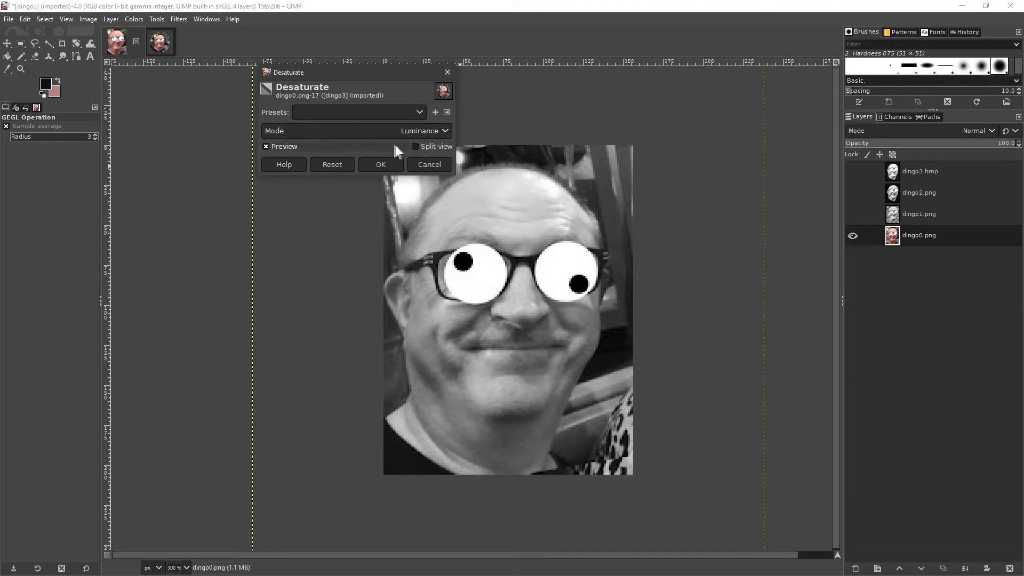
pyautogui.click(430, 164)
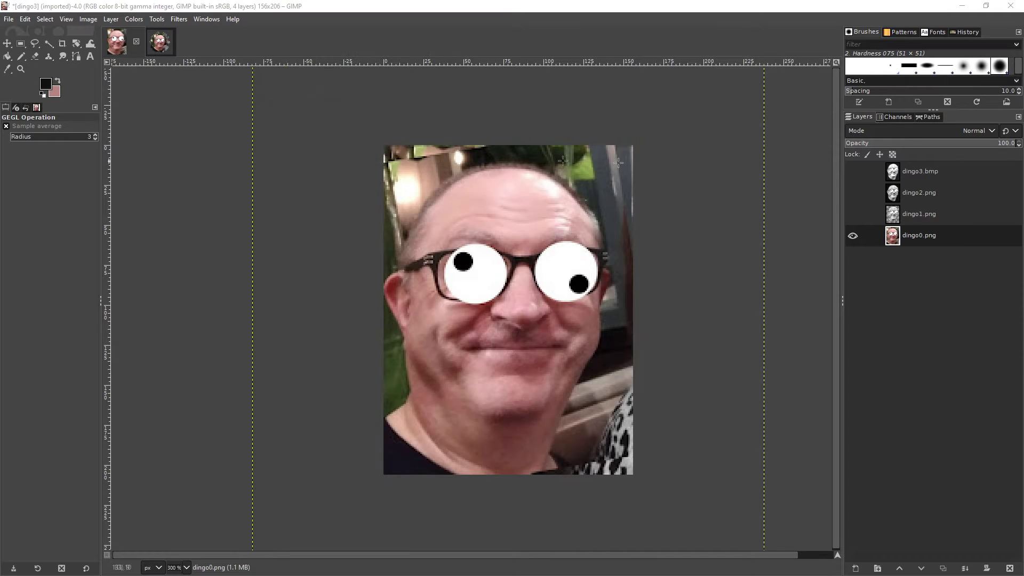
# Show dingo2.png in place of the dingo0.png and dingo1.png layers, and compare it briefly with dingo3.bmp
pyautogui.click(853, 213)
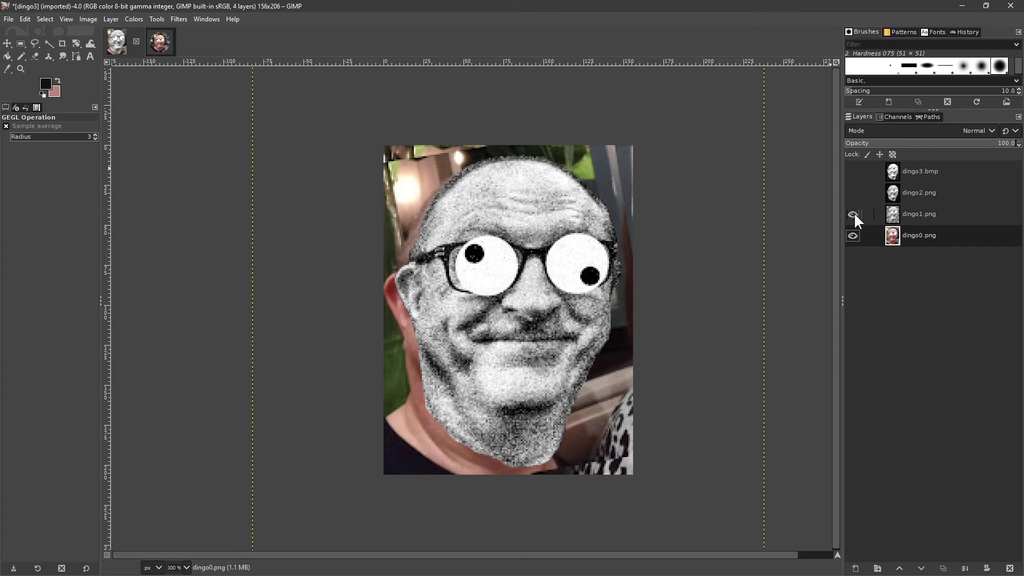
pyautogui.click(853, 236)
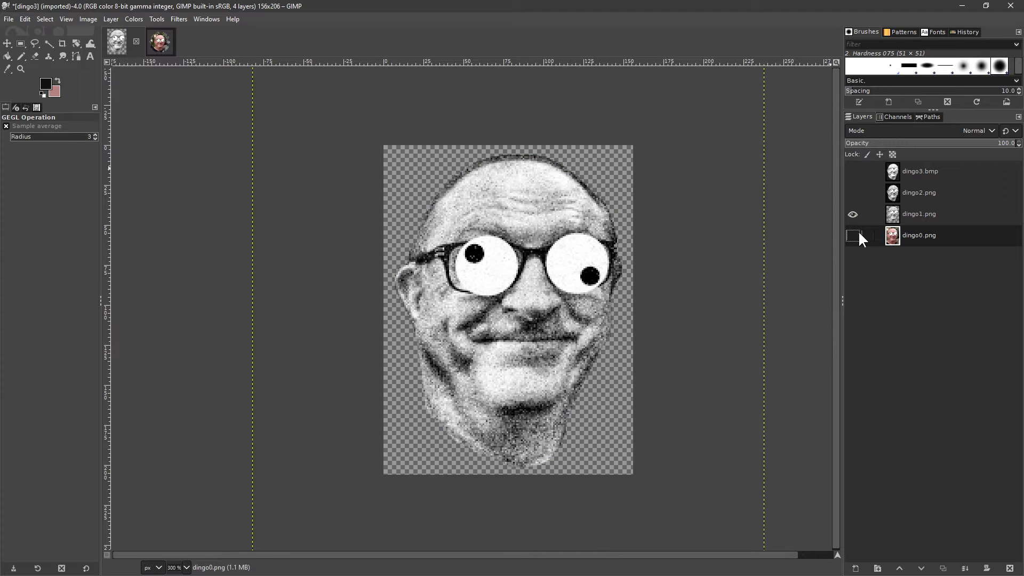
pyautogui.click(853, 193)
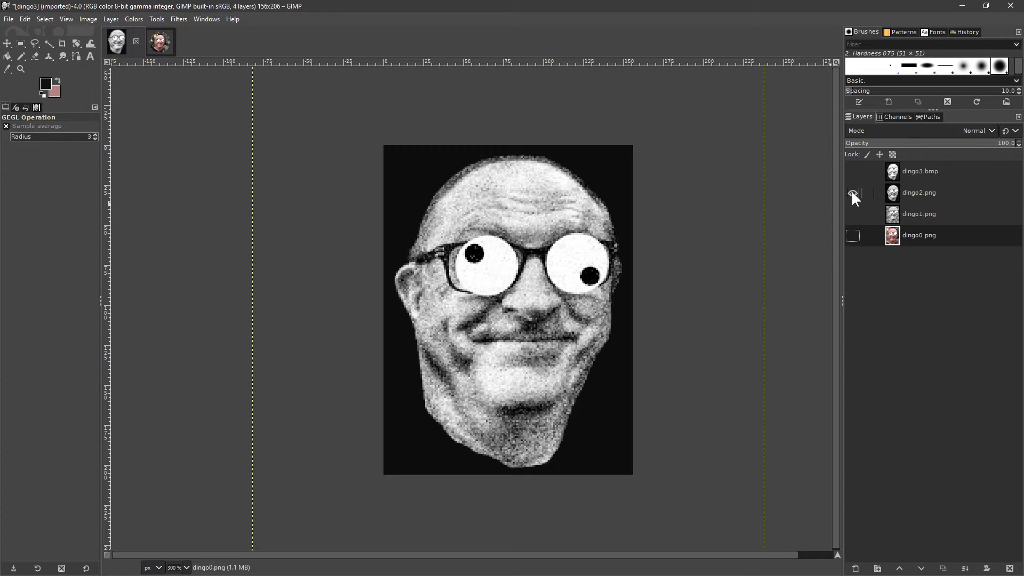
pyautogui.click(853, 172)
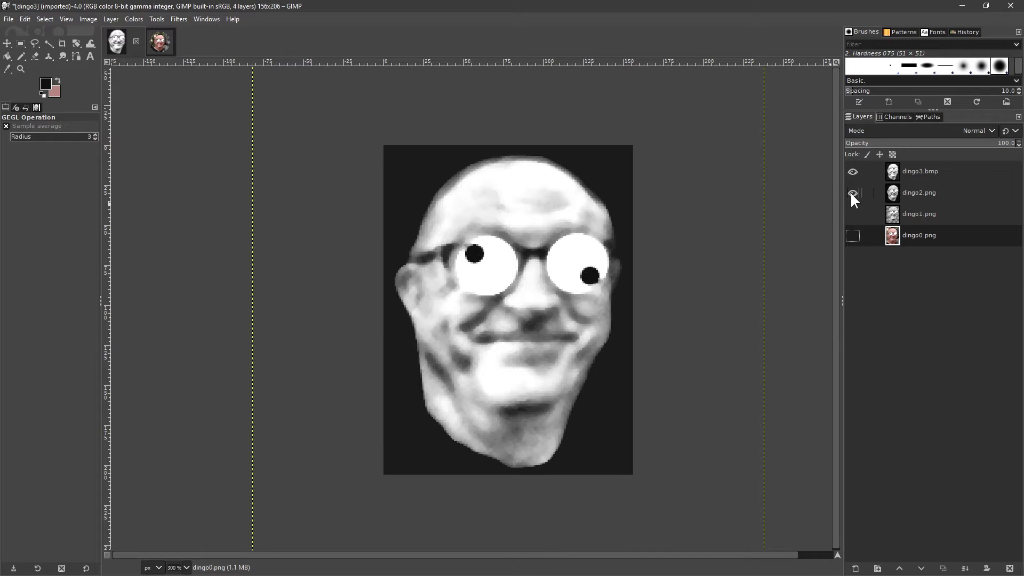
pyautogui.click(853, 172)
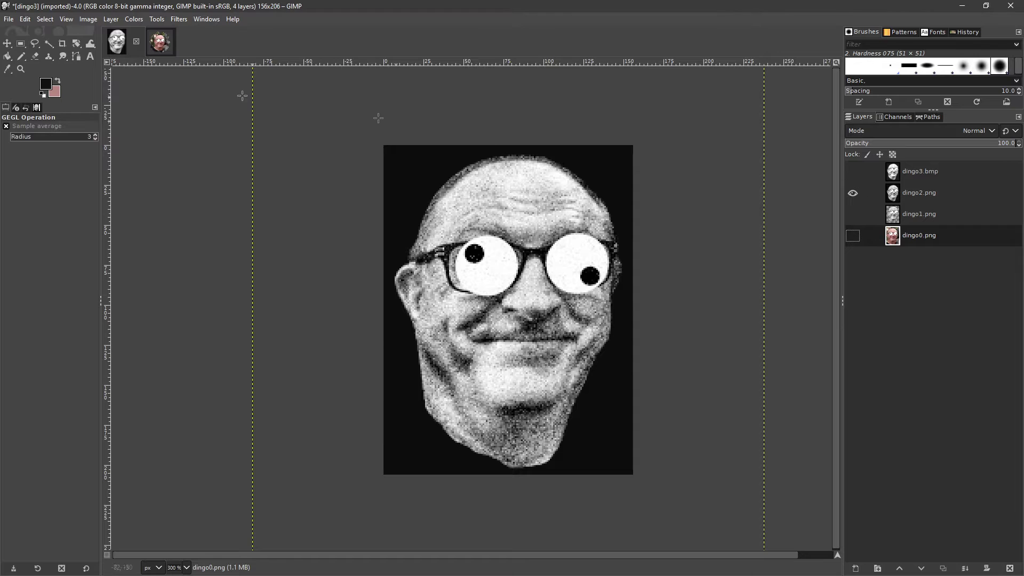
# Try to open Median Blur while the hidden dingo0.png layer is still the active one
pyautogui.click(180, 20)
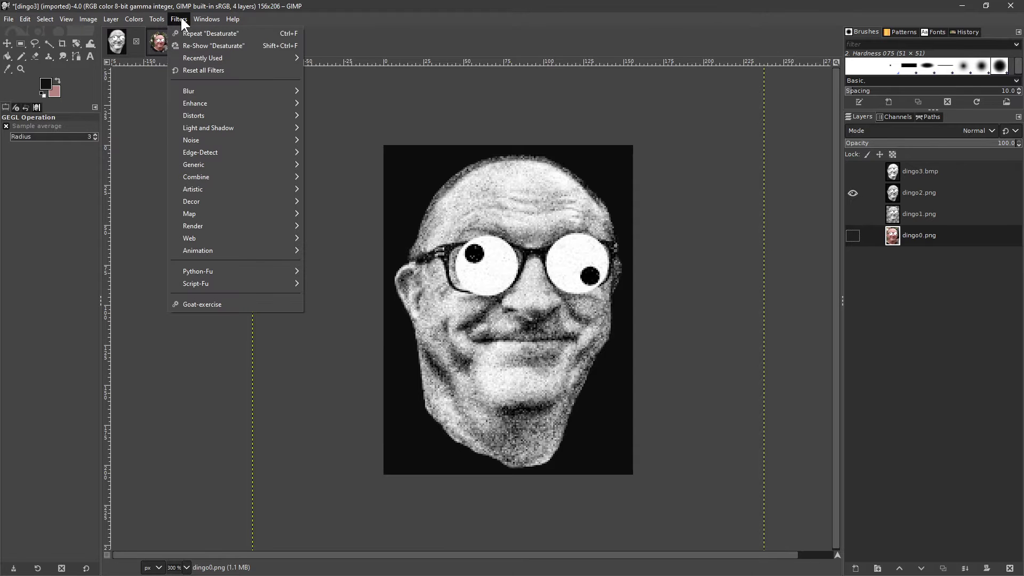
pyautogui.moveTo(196, 88)
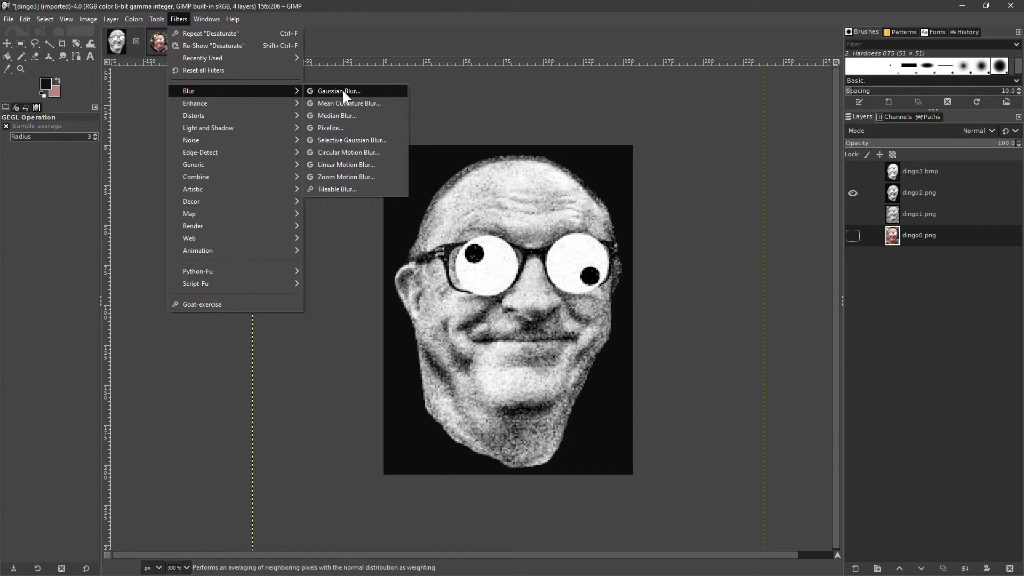
pyautogui.click(337, 113)
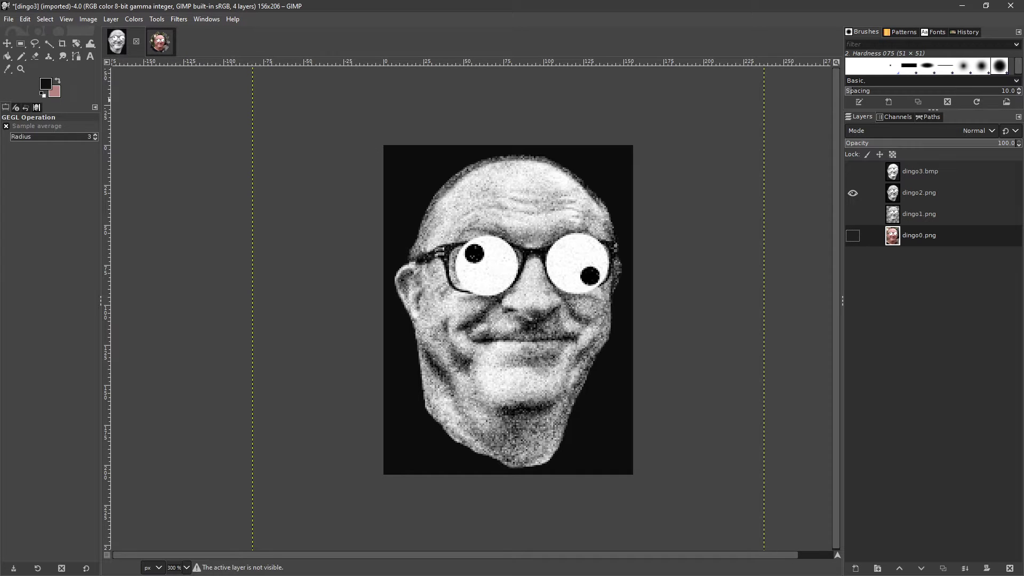
# Open Median Blur on the dingo2.png layer and preview it with the radius lowered to 0
pyautogui.click(941, 196)
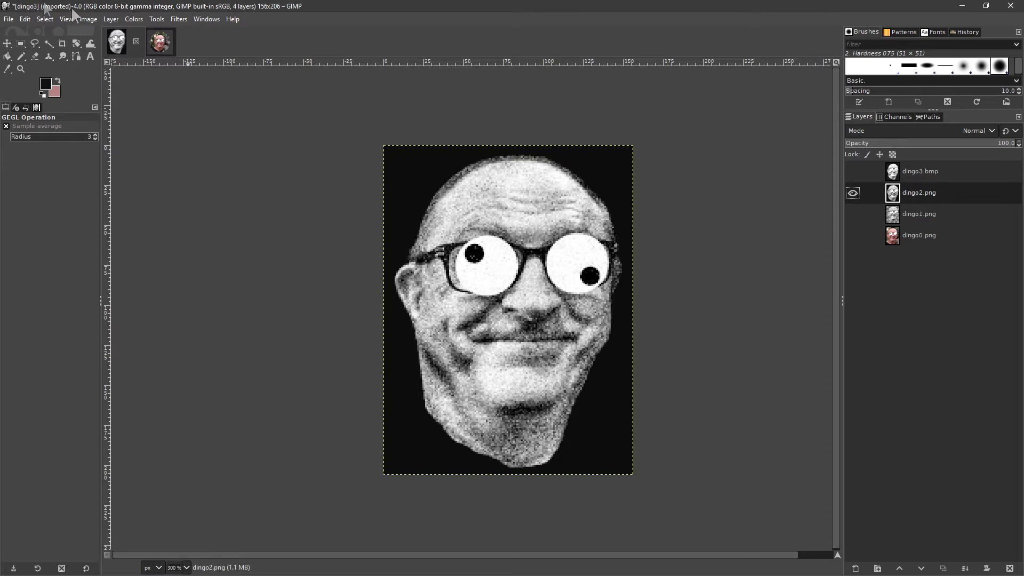
pyautogui.click(180, 20)
pyautogui.moveTo(194, 91)
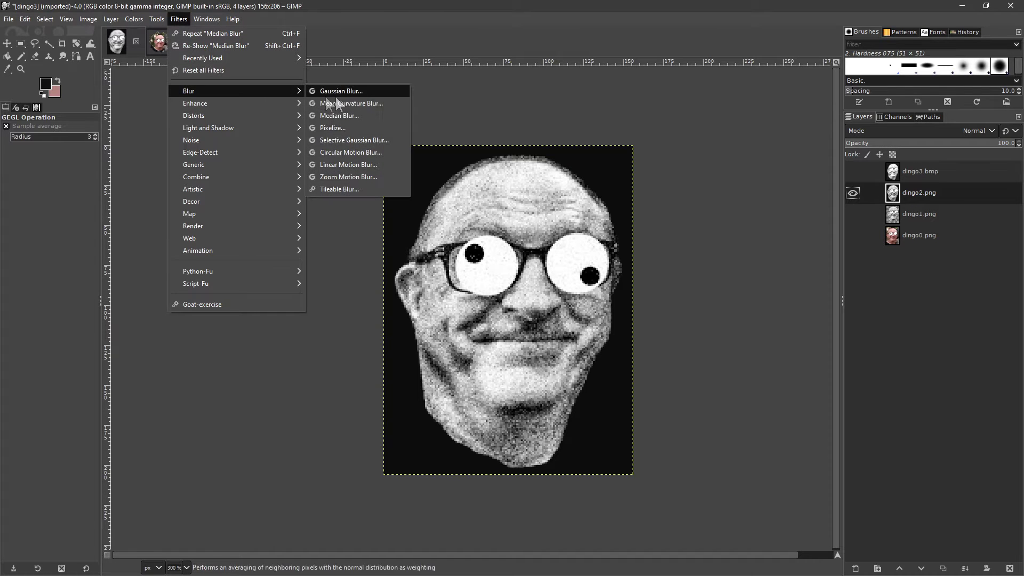
pyautogui.click(339, 118)
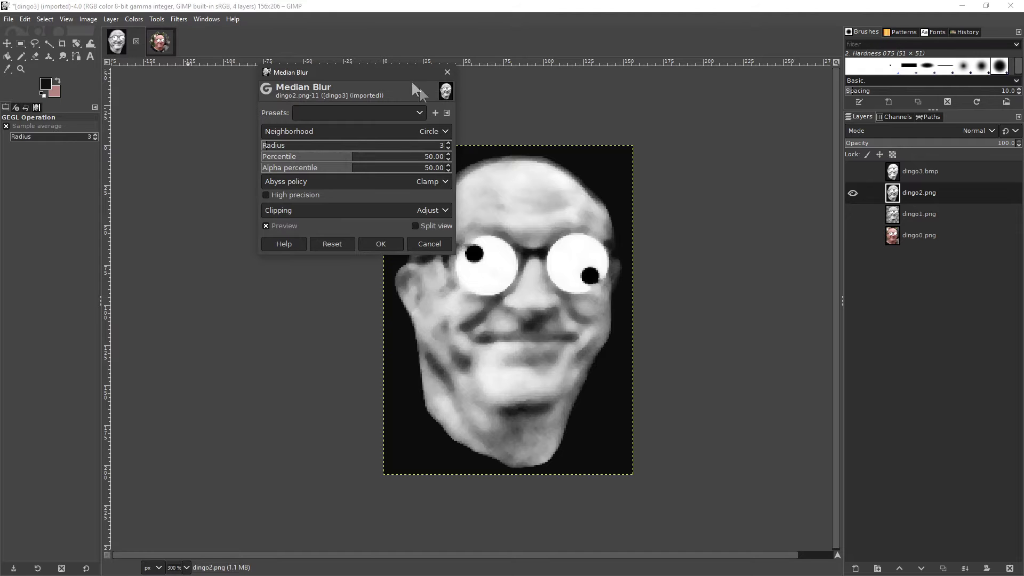
pyautogui.moveTo(400, 75); pyautogui.dragTo(285, 83)
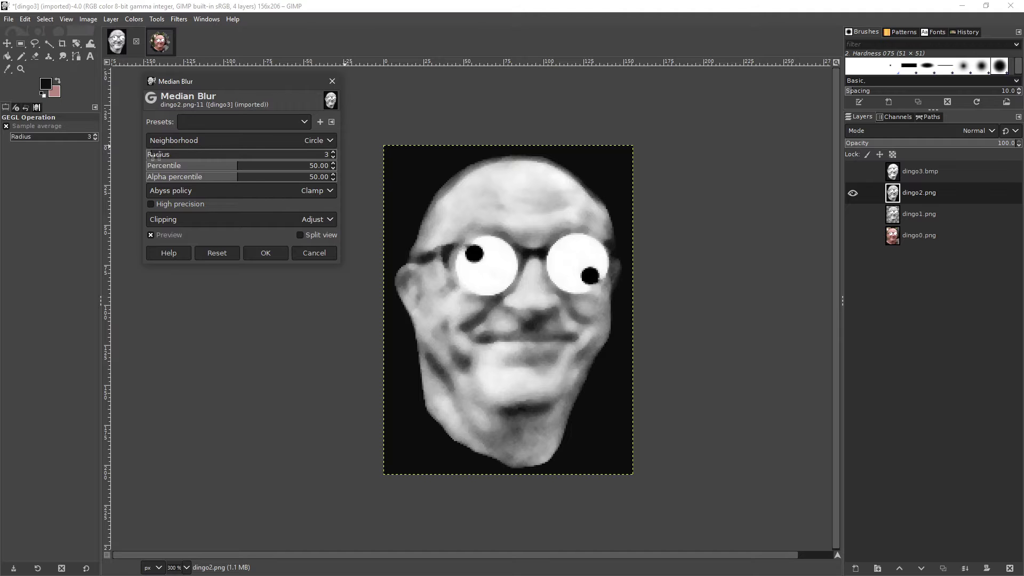
pyautogui.click(333, 157)
pyautogui.click(334, 157)
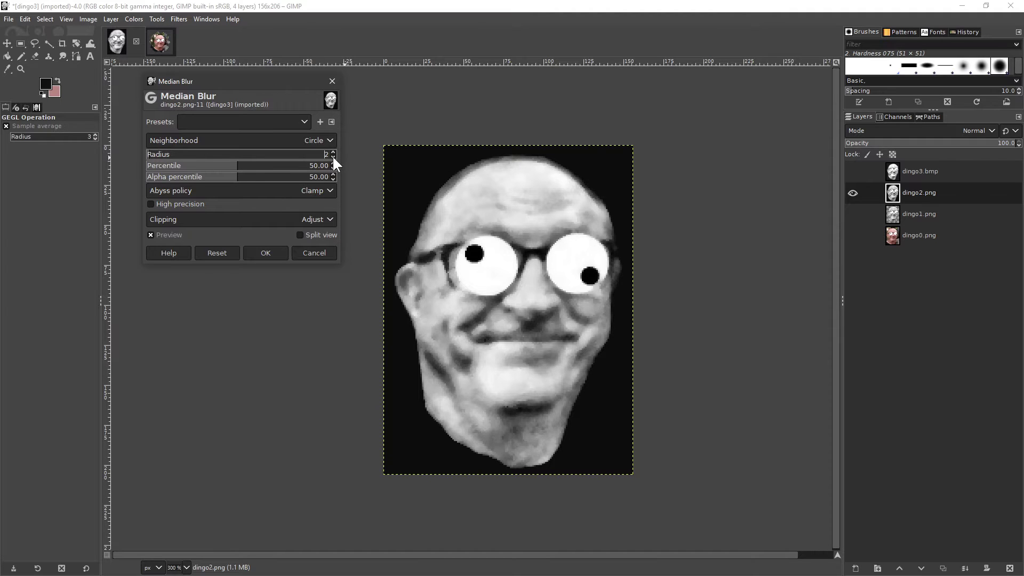
pyautogui.click(333, 157)
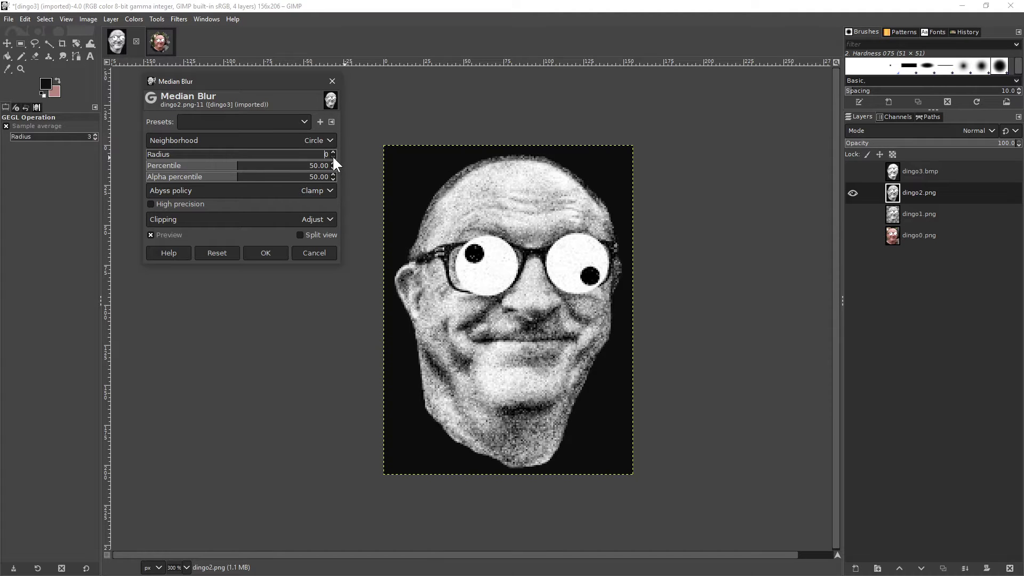
# Preview stronger median smoothing of the face by raising the radius to 11
pyautogui.click(334, 152)
pyautogui.click(334, 152)
pyautogui.click(334, 151)
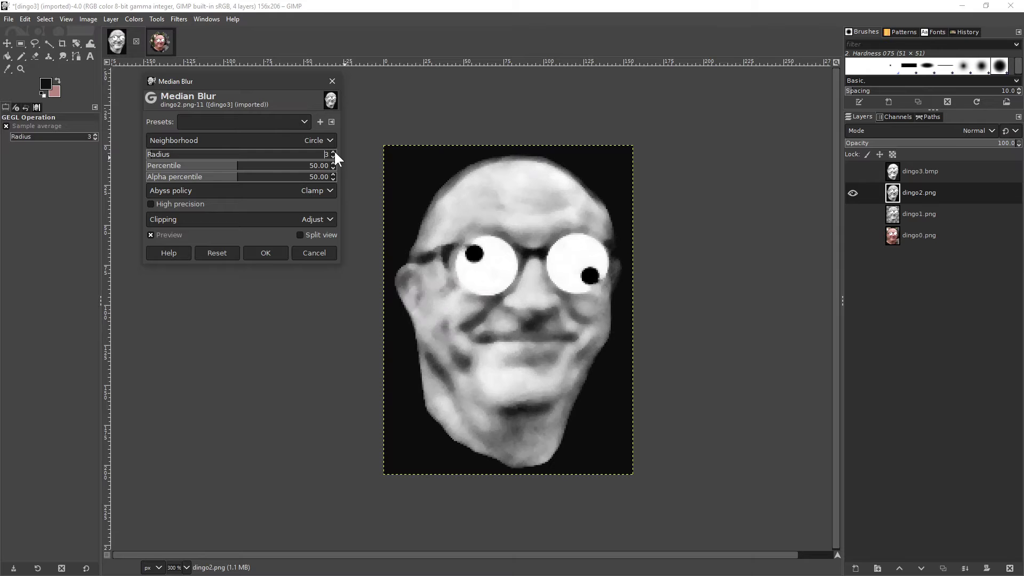
pyautogui.click(334, 152)
pyautogui.click(334, 152)
pyautogui.click(333, 151)
pyautogui.click(334, 152)
pyautogui.click(334, 152)
pyautogui.click(334, 151)
pyautogui.click(334, 152)
pyautogui.click(334, 152)
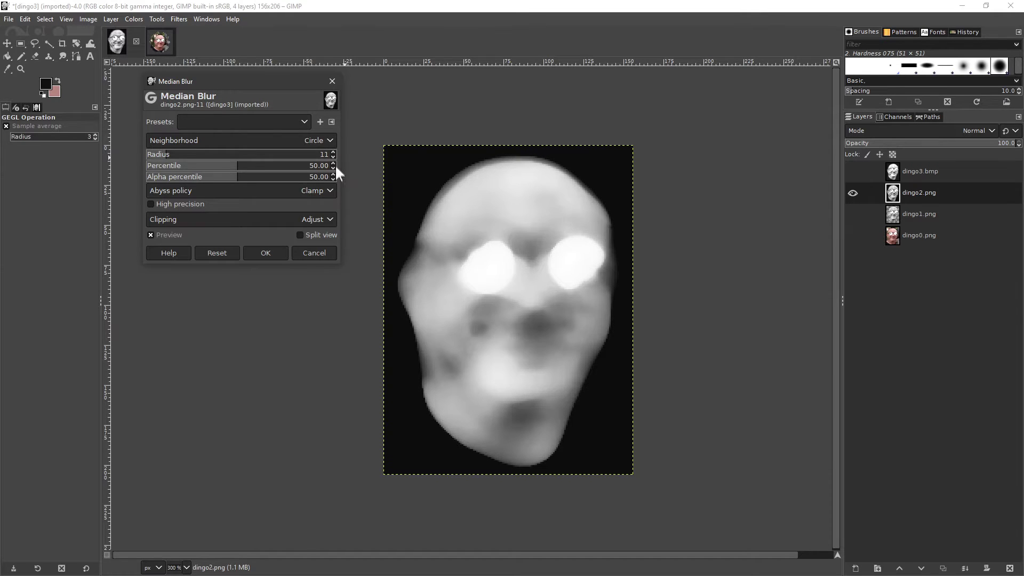
# Bring the Median Blur radius back to 3 and close the filter without applying it
pyautogui.click(334, 156)
pyautogui.click(334, 157)
pyautogui.click(333, 157)
pyautogui.click(334, 157)
pyautogui.click(334, 157)
pyautogui.click(334, 157)
pyautogui.click(334, 157)
pyautogui.click(334, 157)
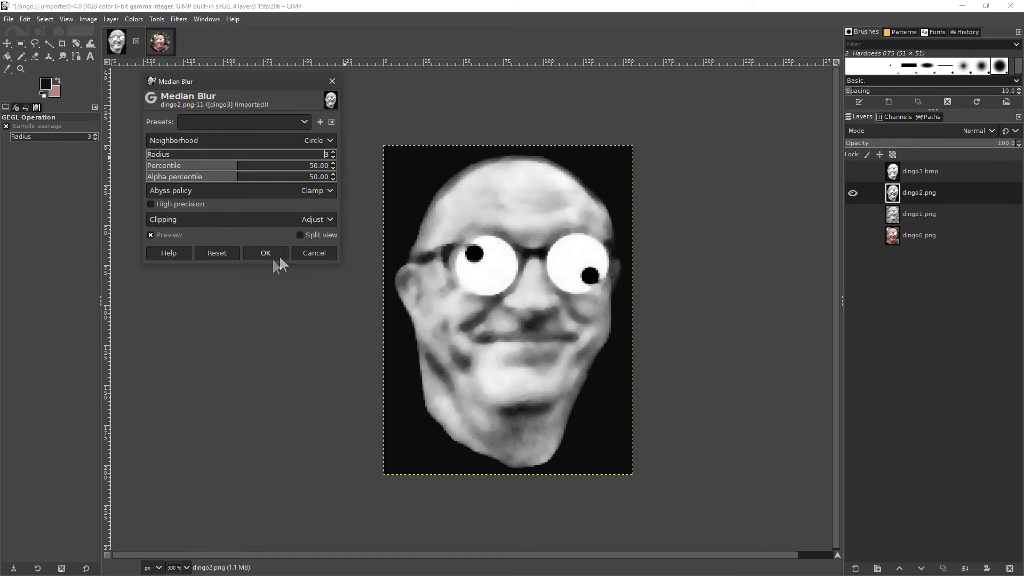
pyautogui.click(303, 252)
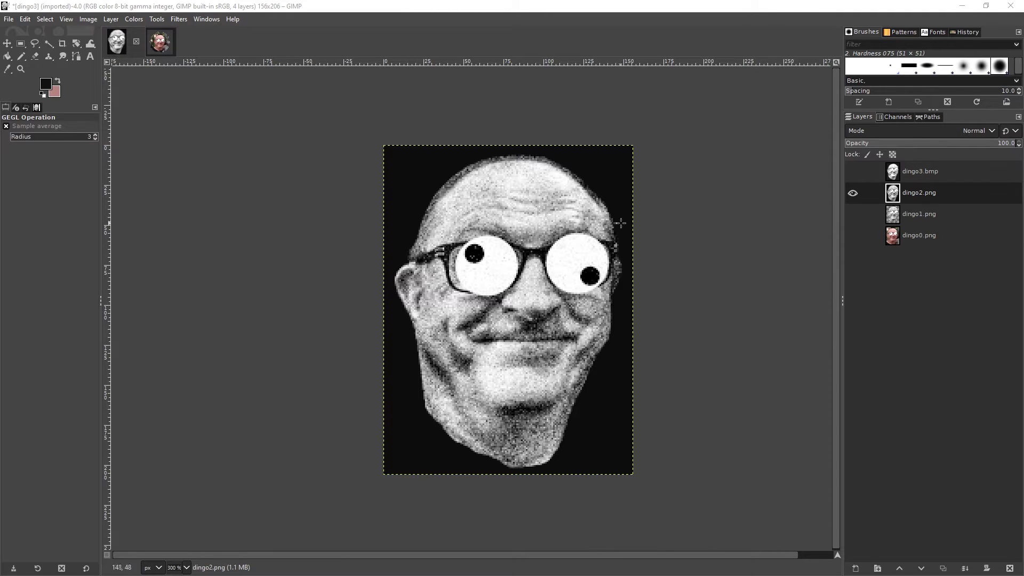
# Show the dingo3.bmp layer and switch from GIMP to the imagetostl.com converter in Firefox
pyautogui.click(853, 171)
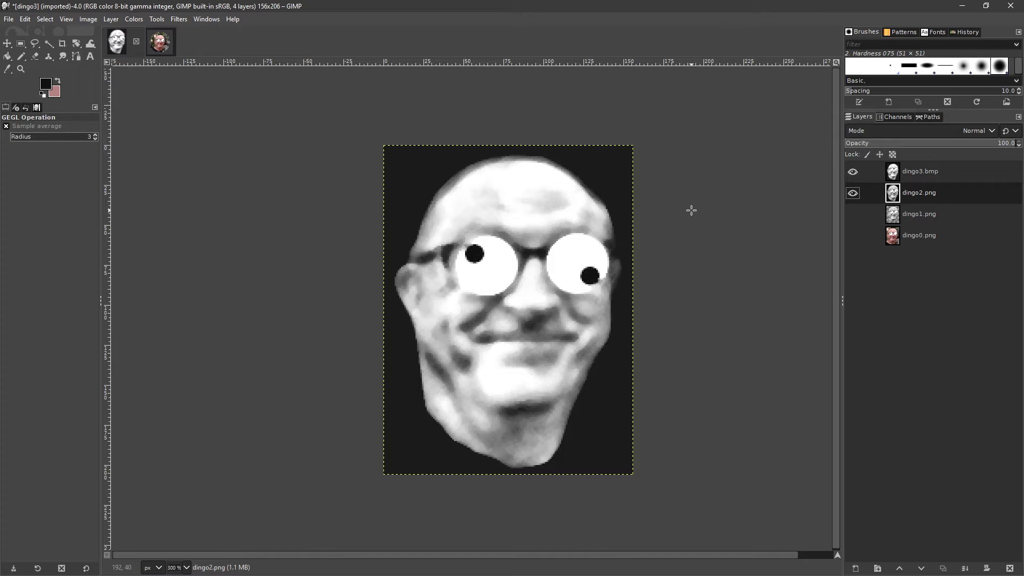
pyautogui.click(962, 5)
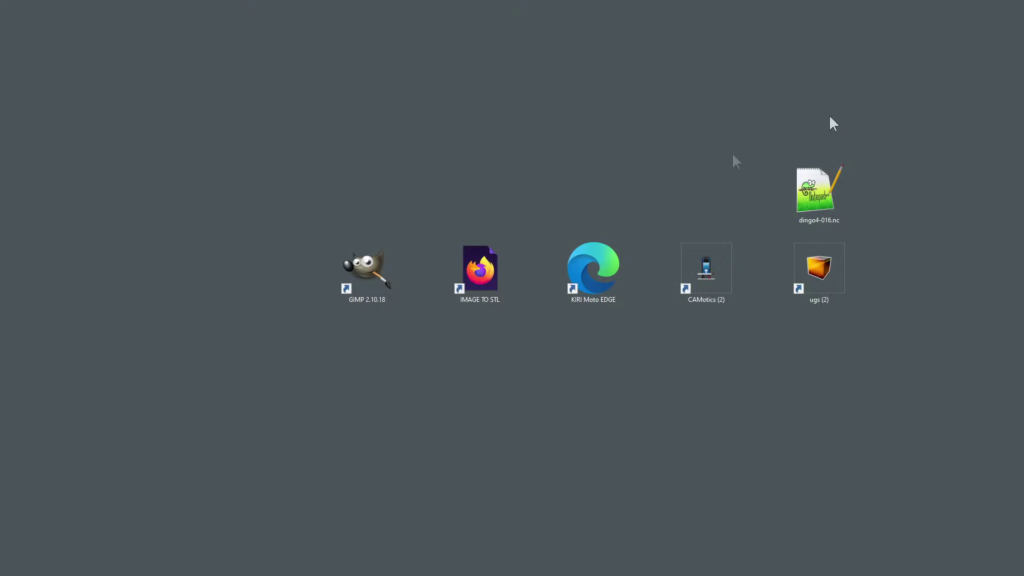
pyautogui.click(481, 276)
pyautogui.doubleClick(480, 270)
pyautogui.moveTo(0, 6); pyautogui.dragTo(349, 2)
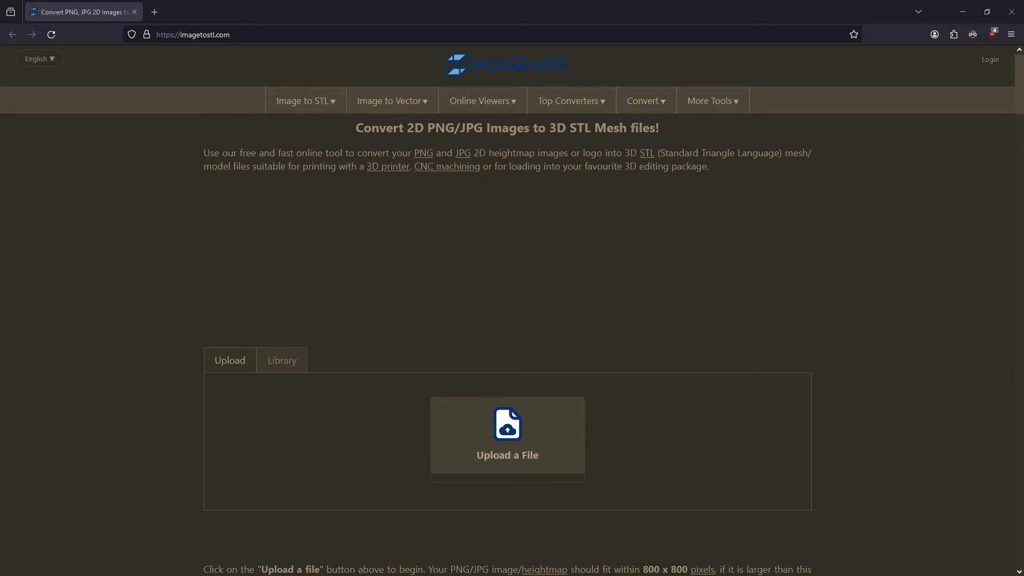
# Upload the dingo3 heightmap image to the converter and set its depth to 3 mm
pyautogui.moveTo(1, 136); pyautogui.dragTo(480, 437)
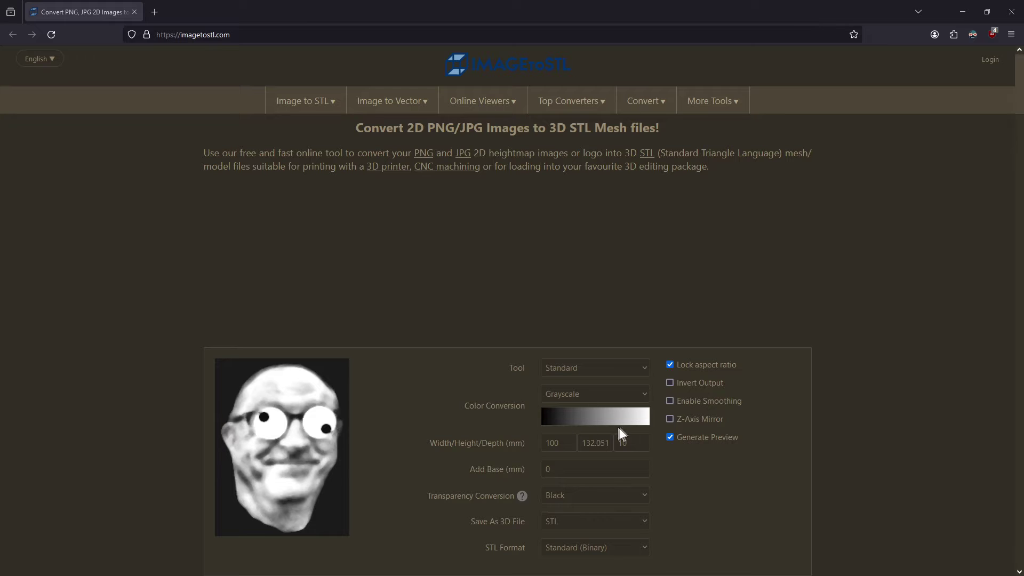
pyautogui.doubleClick(622, 443)
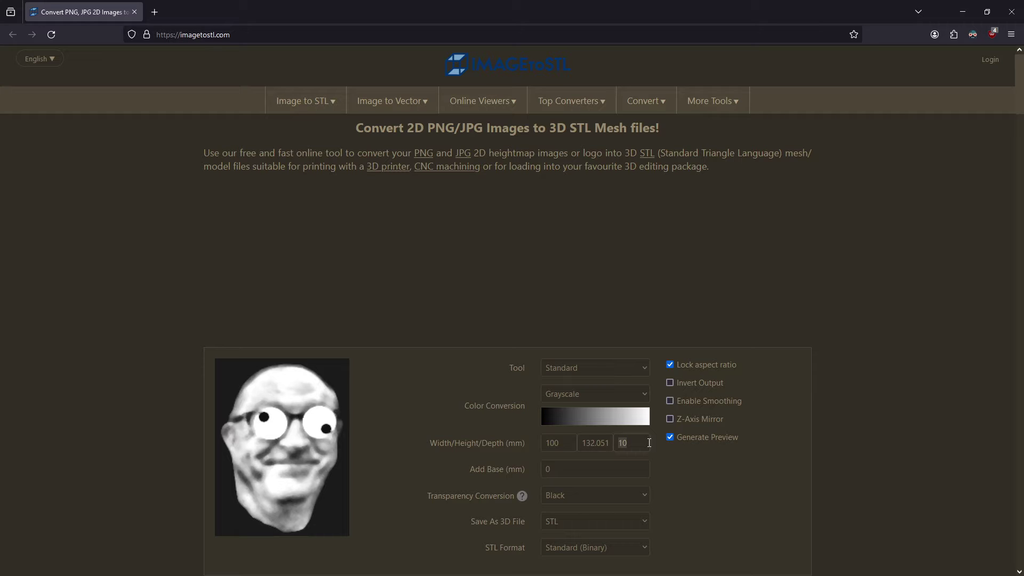
pyautogui.write('3')
# Convert the uploaded face heightmap to an STL mesh and inspect the relief in the 3D preview
pyautogui.scroll(-3, 686, 524)
pyautogui.click(498, 442)
pyautogui.moveTo(536, 334); pyautogui.dragTo(486, 370)
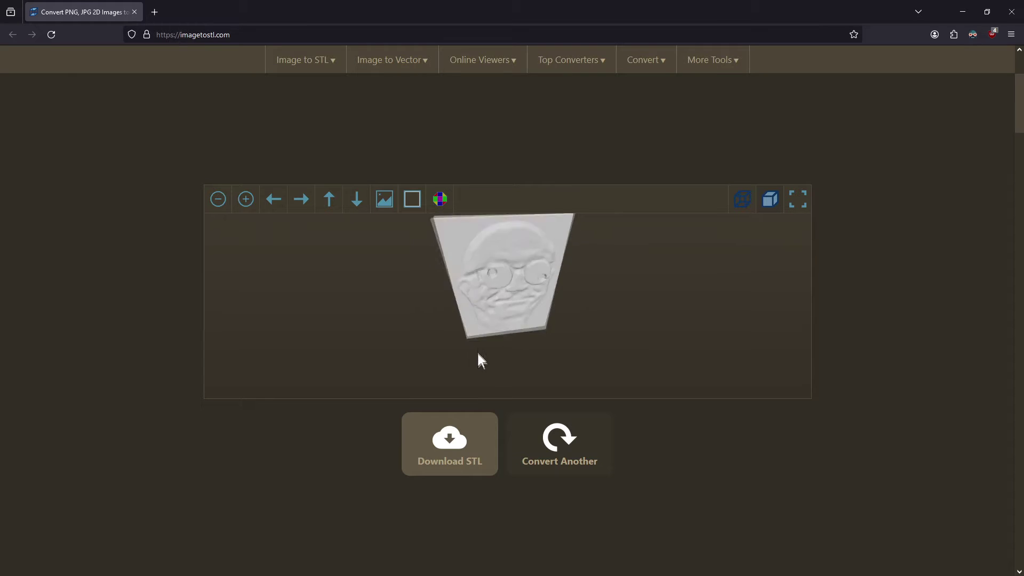
# Cancel saving the ImageToStl.com_dingo3.zip download, close the converter and switch to Kiri:Moto in Edge
pyautogui.click(447, 431)
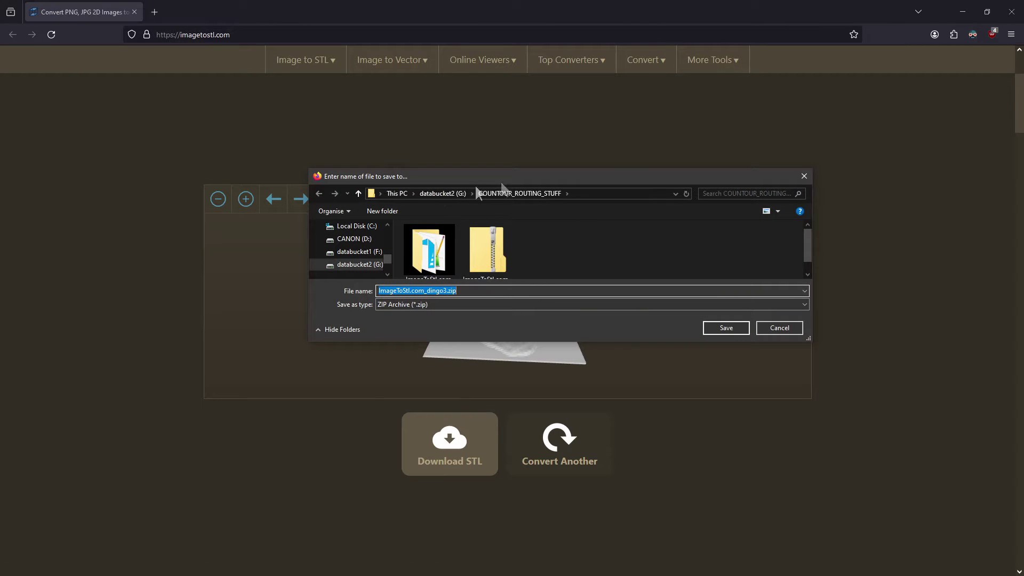
pyautogui.click(785, 328)
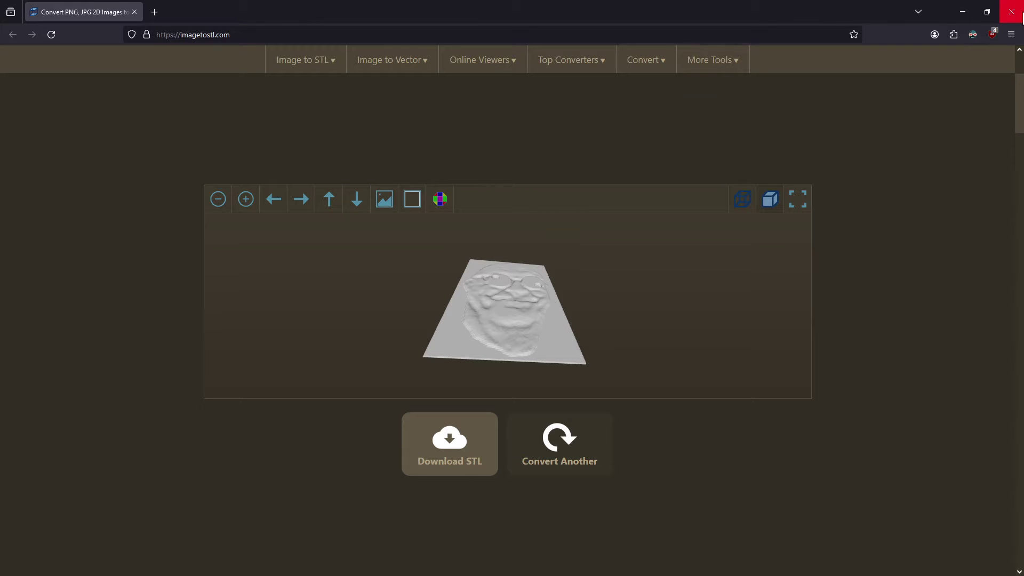
pyautogui.click(1012, 12)
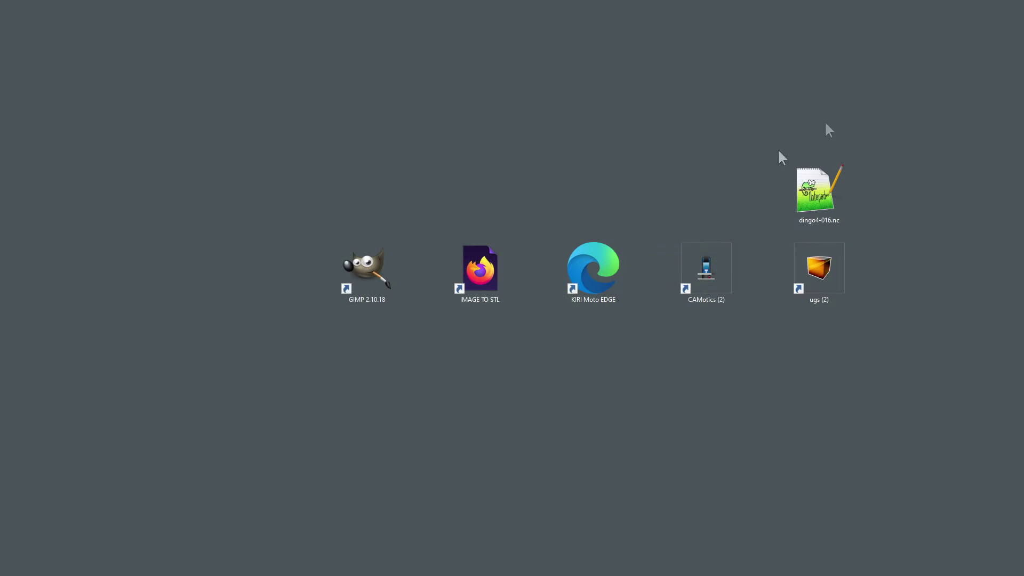
pyautogui.doubleClick(594, 269)
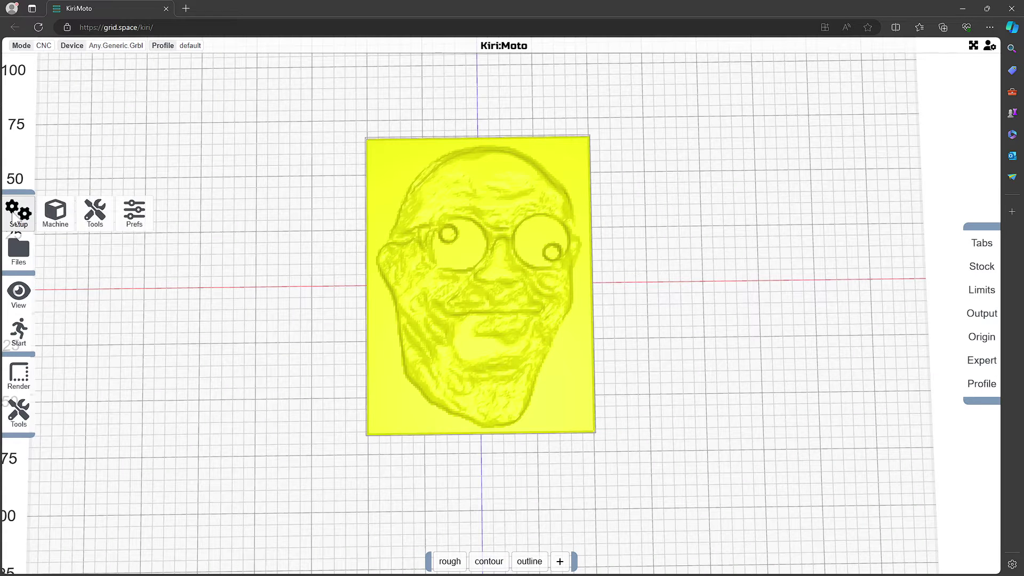
# Browse the dingo3 folder and its parent CNC stuff folder for model import, and leave without importing a file
pyautogui.moveTo(23, 257)
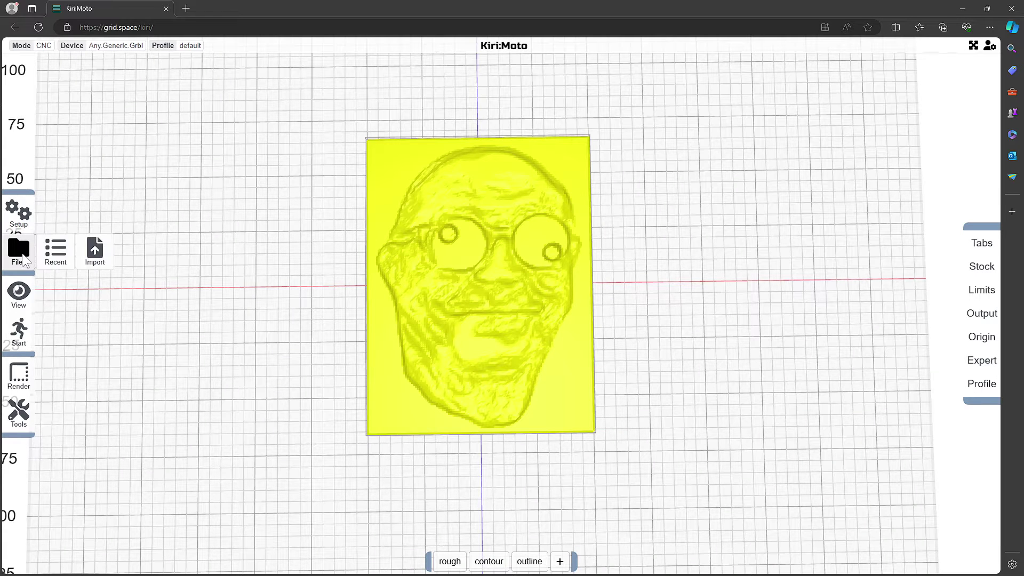
pyautogui.click(96, 250)
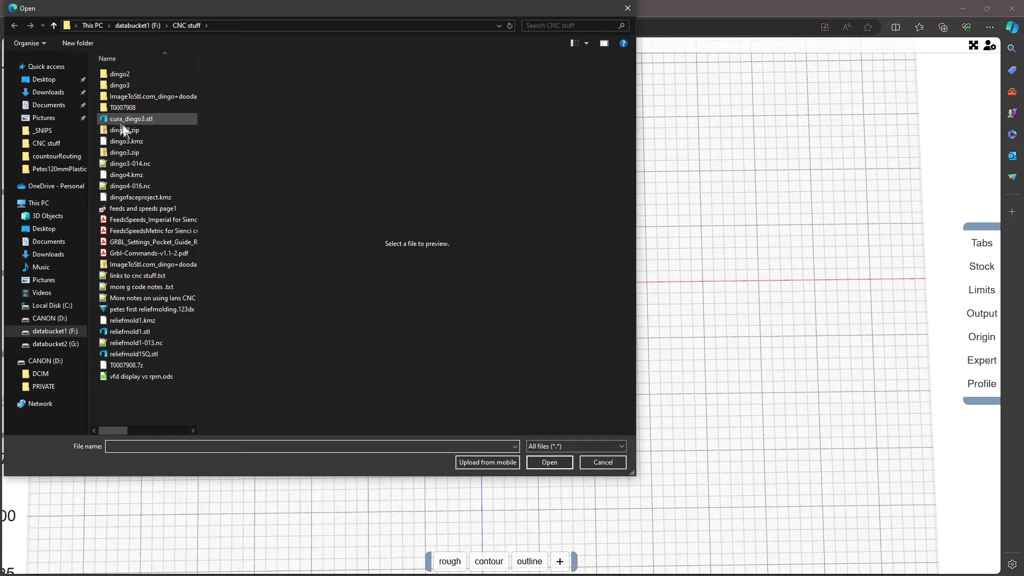
pyautogui.doubleClick(119, 85)
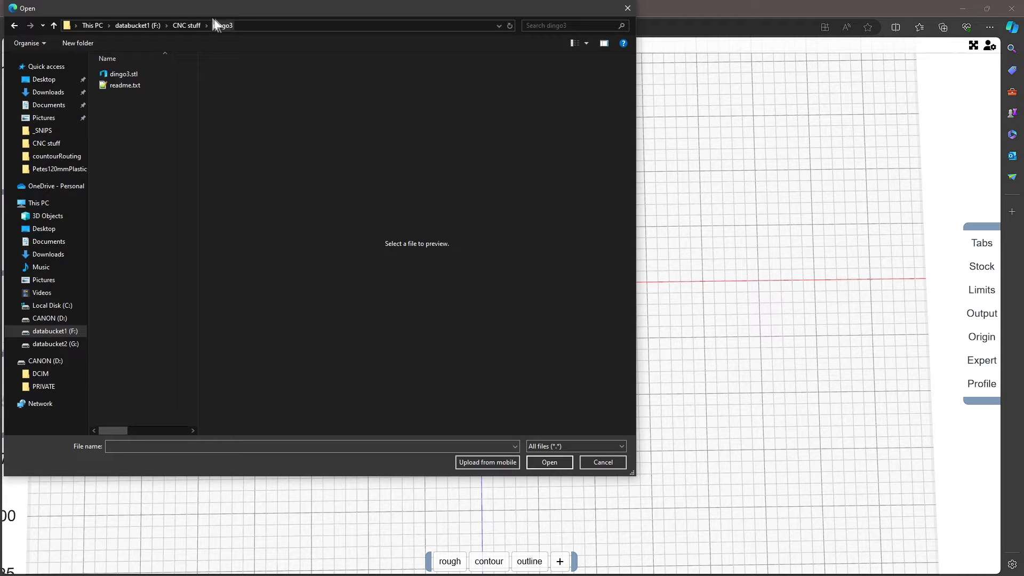
pyautogui.click(188, 25)
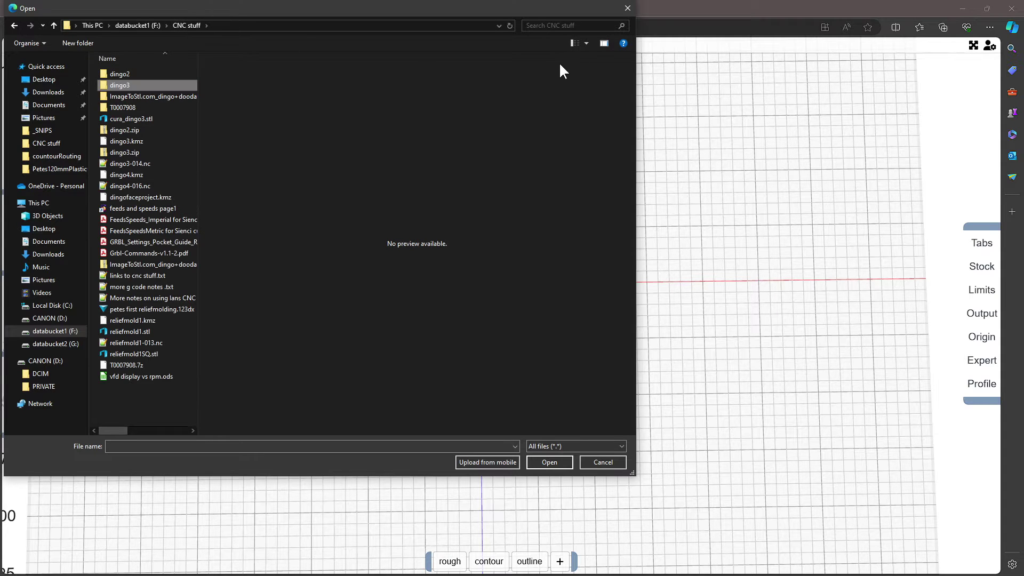
pyautogui.click(627, 9)
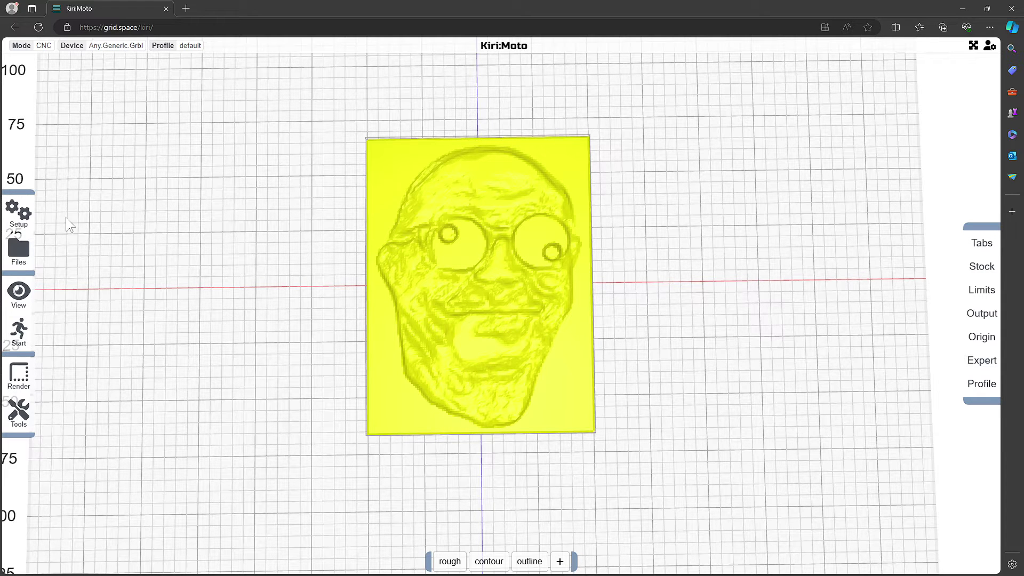
# Review the definitions of the ball4.5mm, end3mm and end6mm cutters in the tool library
pyautogui.click(96, 215)
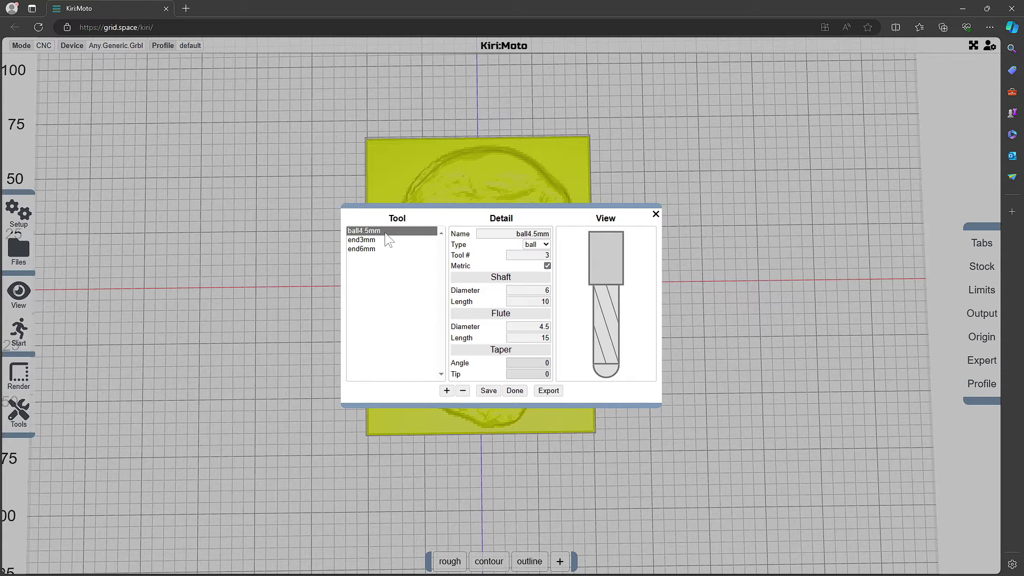
pyautogui.click(380, 240)
pyautogui.click(382, 249)
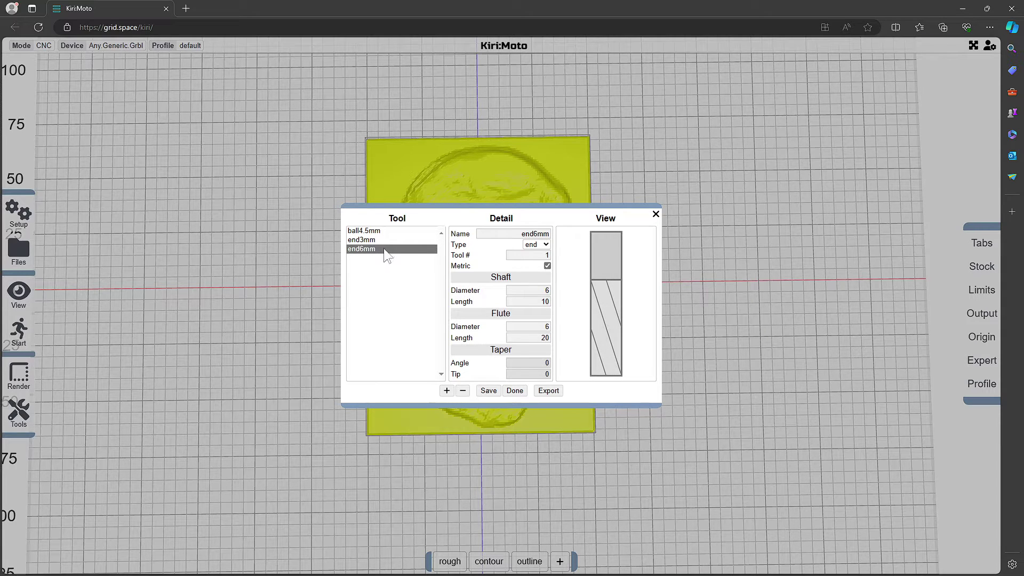
pyautogui.click(393, 231)
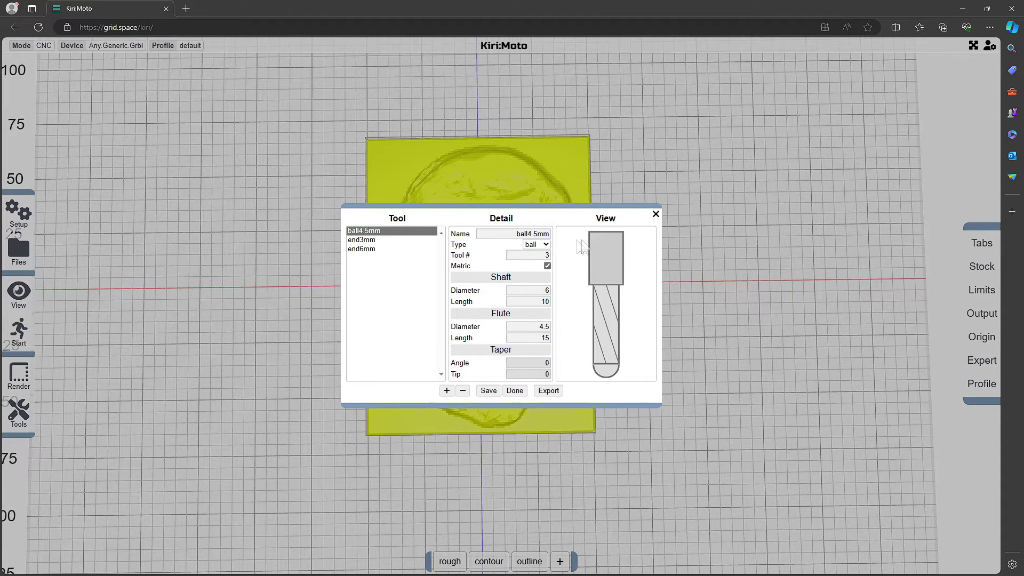
pyautogui.click(379, 240)
pyautogui.click(383, 248)
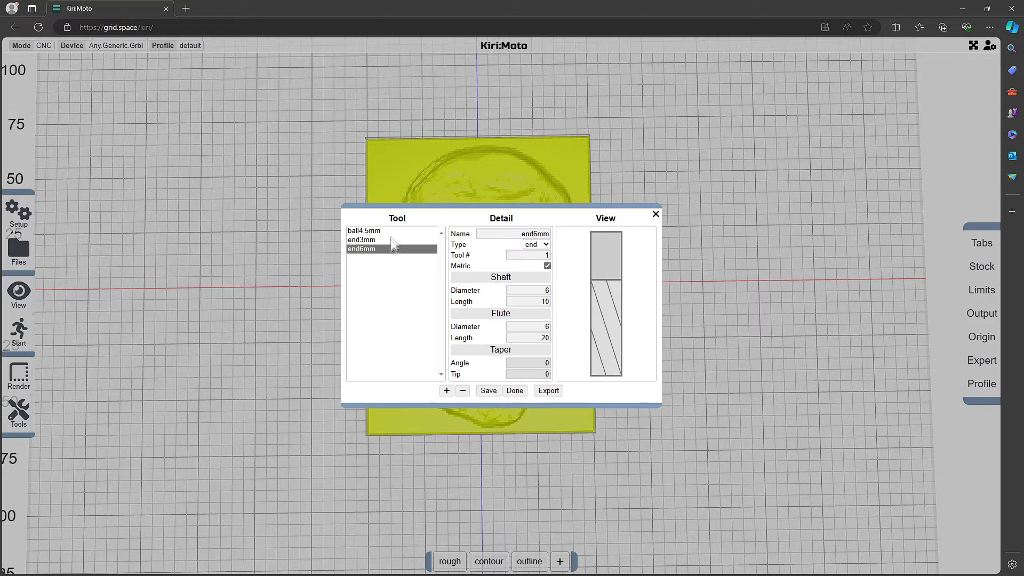
pyautogui.click(393, 231)
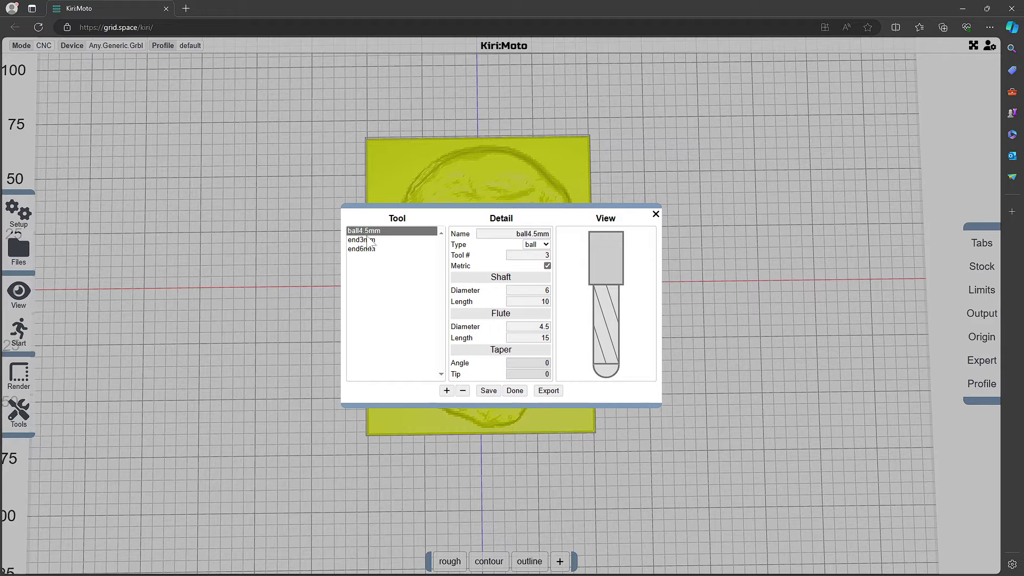
pyautogui.click(513, 392)
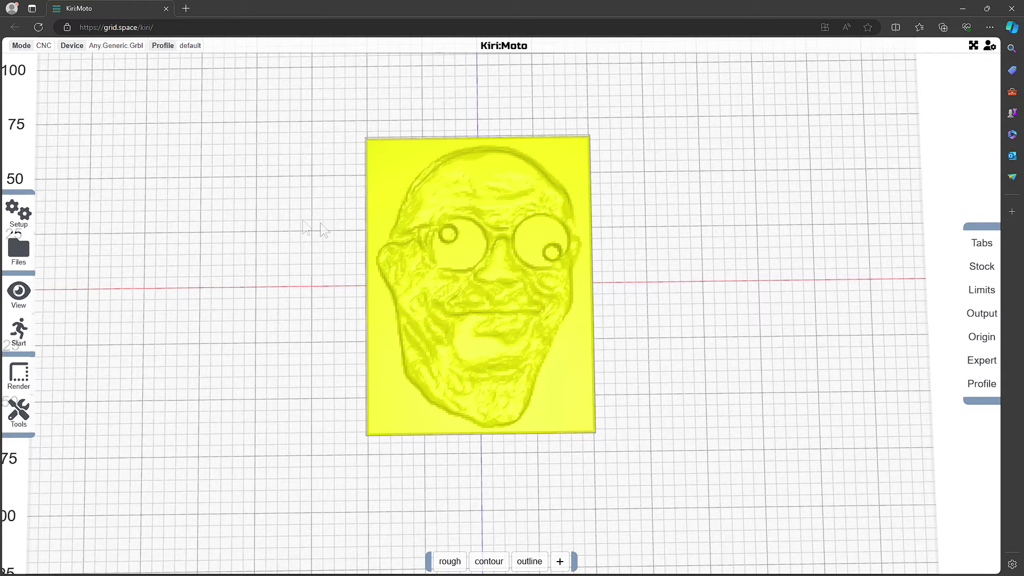
# Add a second contour operation and place it before the outline operation
pyautogui.moveTo(446, 559)
pyautogui.moveTo(560, 561)
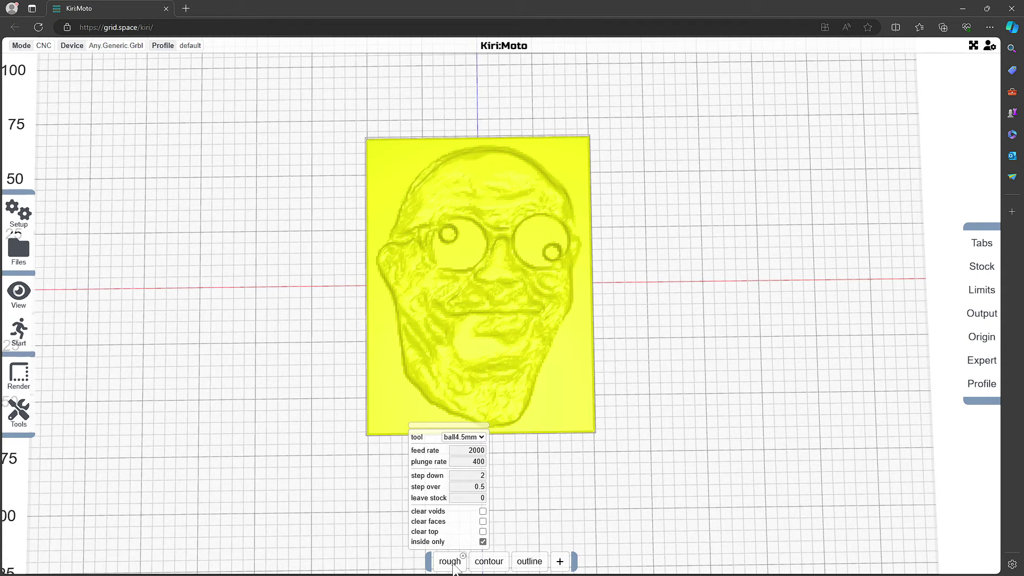
pyautogui.moveTo(490, 566)
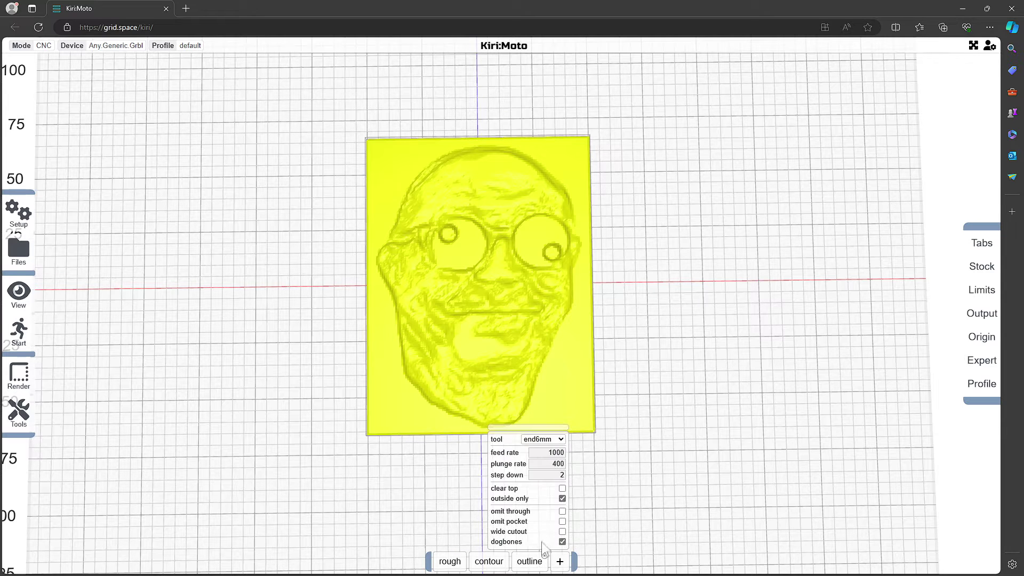
pyautogui.click(543, 540)
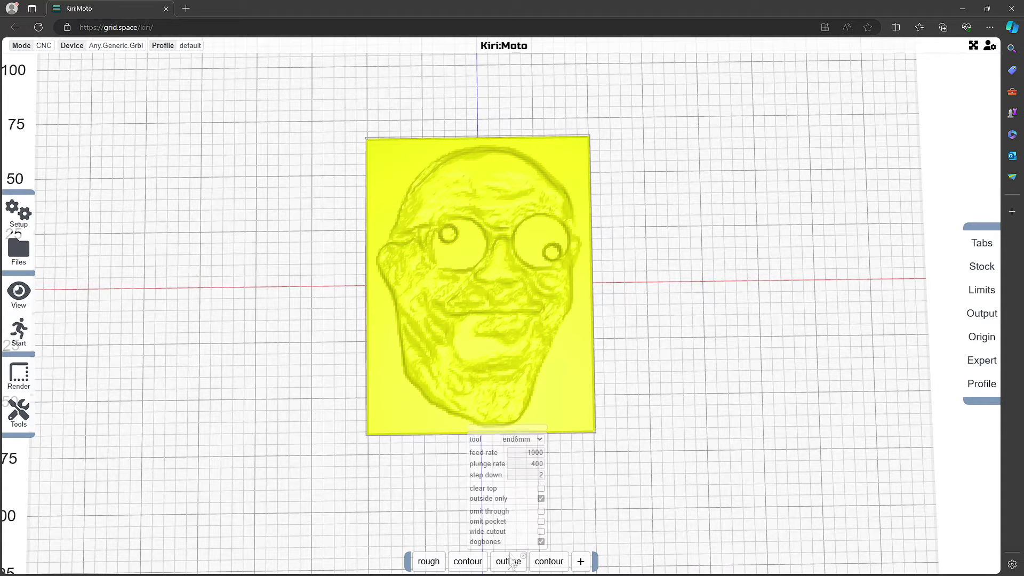
pyautogui.moveTo(549, 565); pyautogui.dragTo(511, 564)
# Remove the Y-axis contour operation and the outline operation from the machining sequence
pyautogui.moveTo(467, 566)
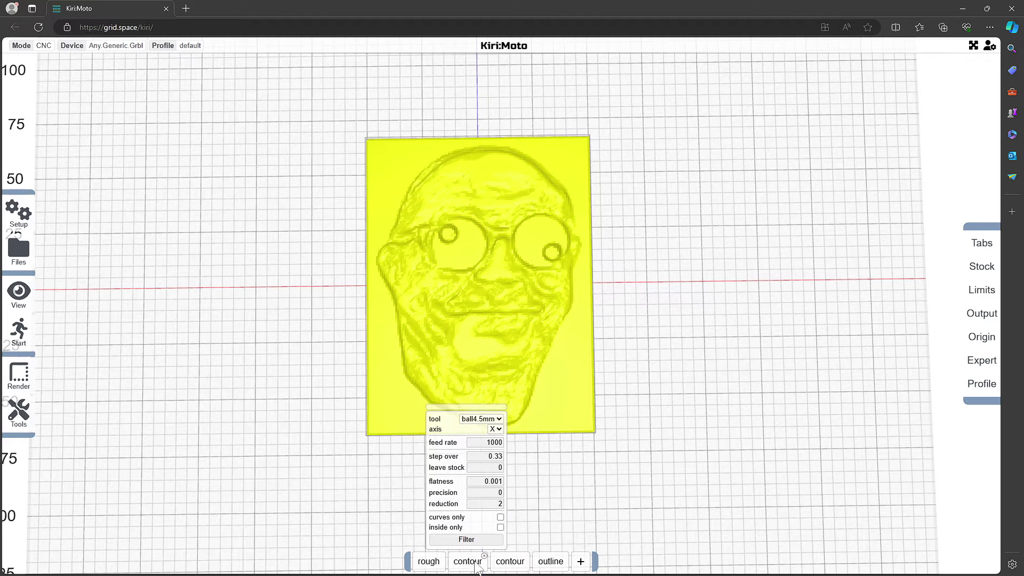
pyautogui.moveTo(501, 565)
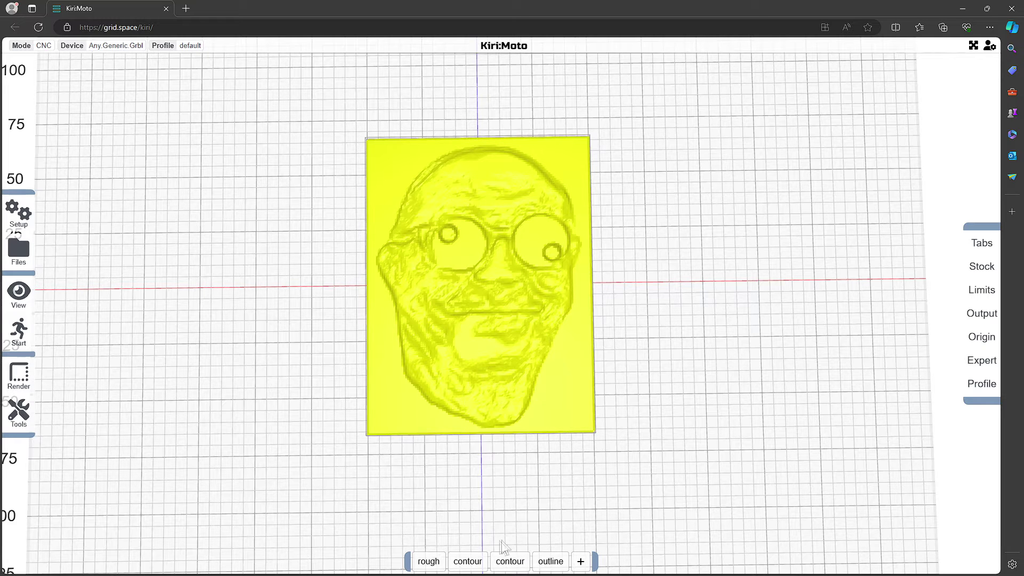
pyautogui.moveTo(492, 510)
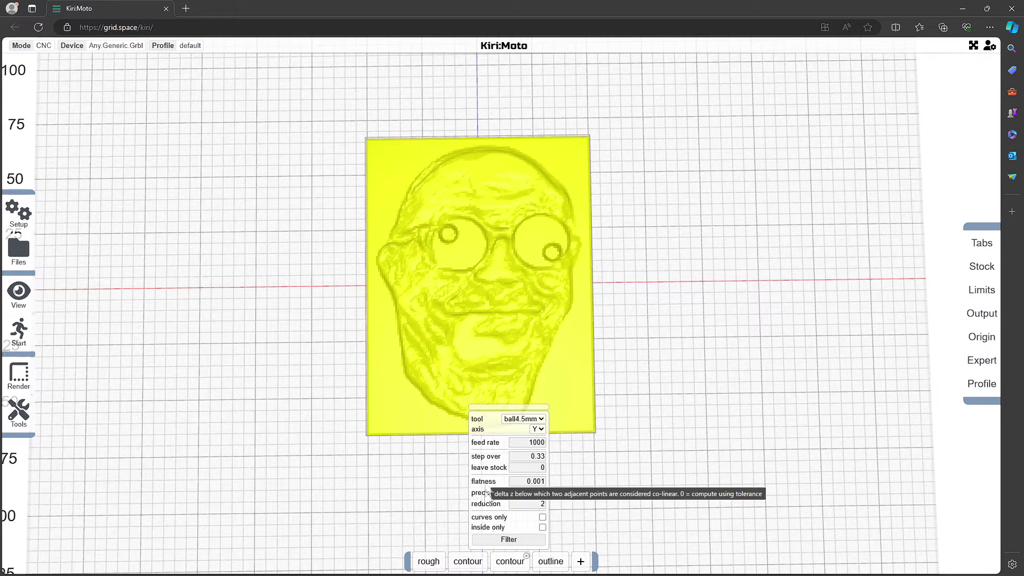
pyautogui.click(526, 555)
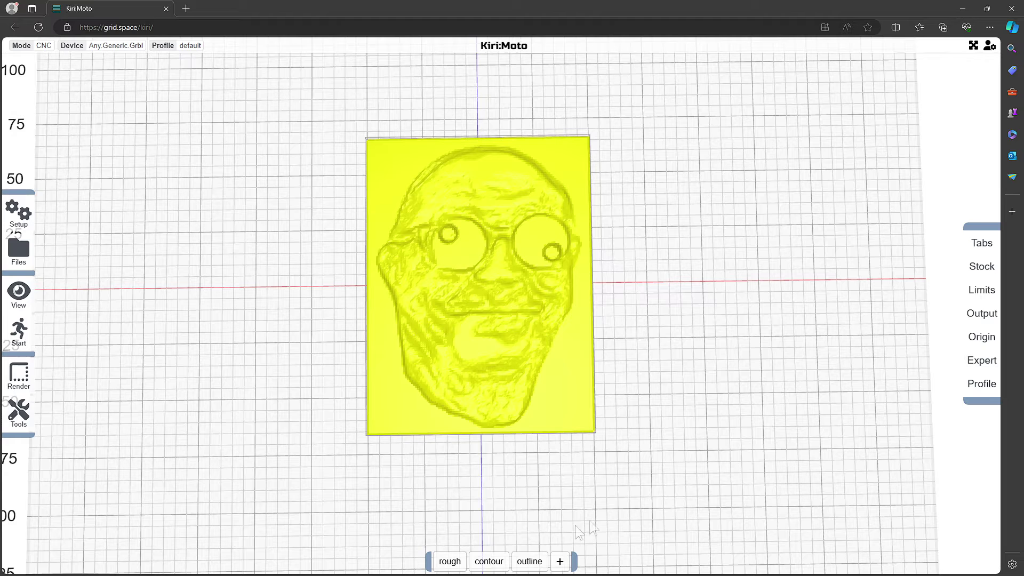
pyautogui.moveTo(541, 565)
pyautogui.click(545, 558)
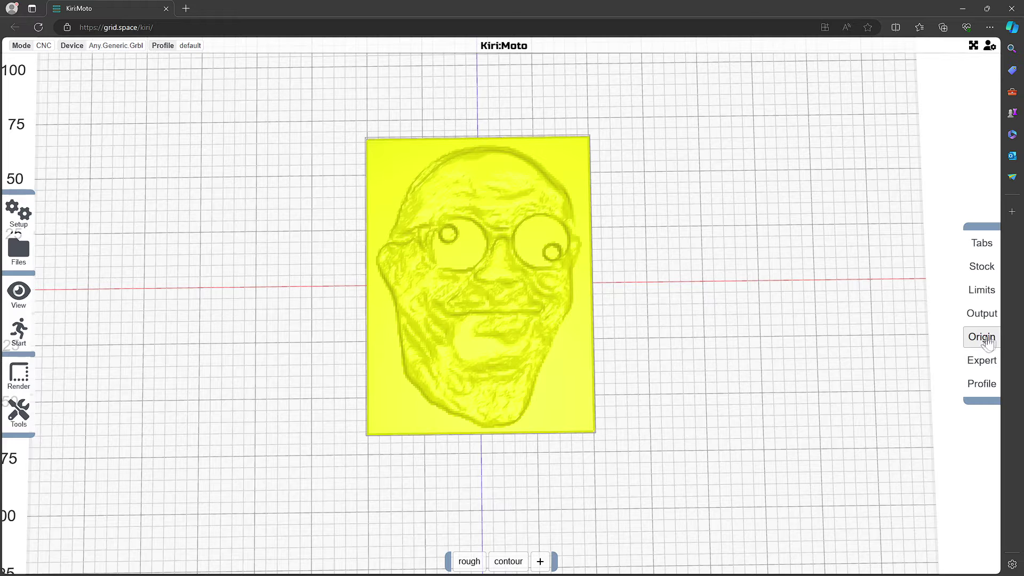
# Check the origin settings and examine the relief's height within the stock from the side
pyautogui.moveTo(986, 339)
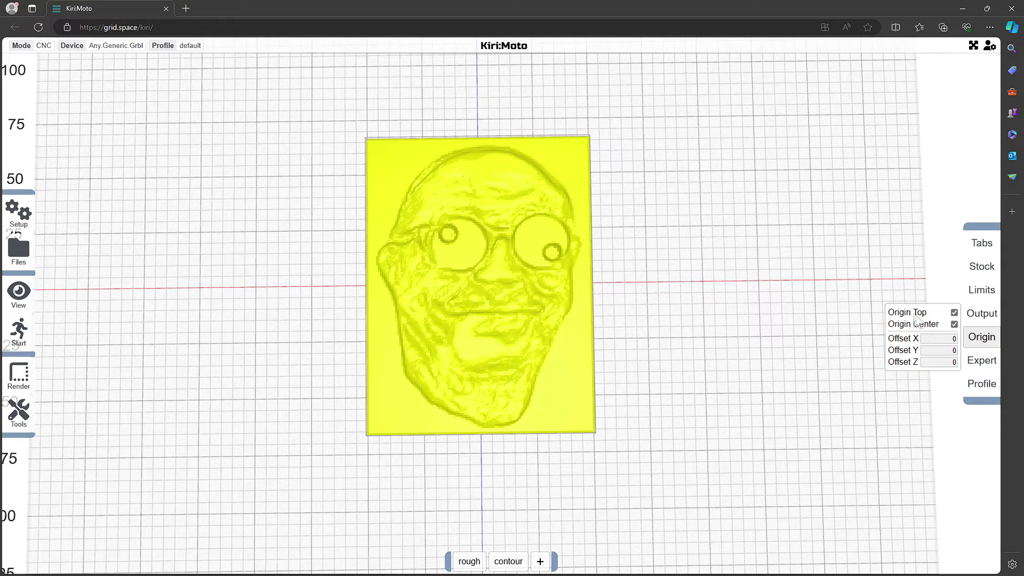
pyautogui.moveTo(648, 362); pyautogui.dragTo(659, 237)
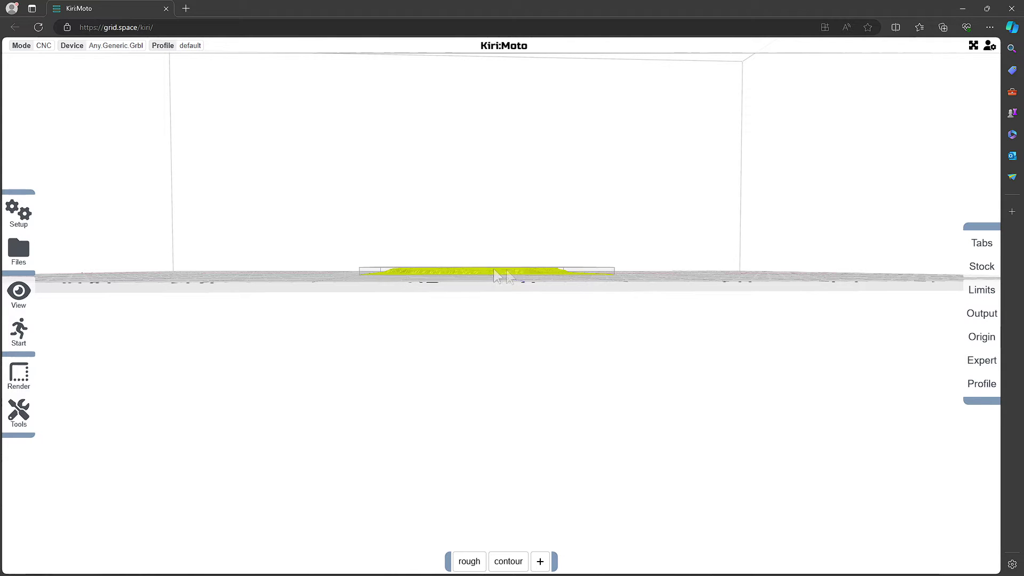
pyautogui.moveTo(505, 228)
pyautogui.mouseDown()
pyautogui.moveTo(497, 286)
pyautogui.moveTo(500, 235)
pyautogui.mouseUp()
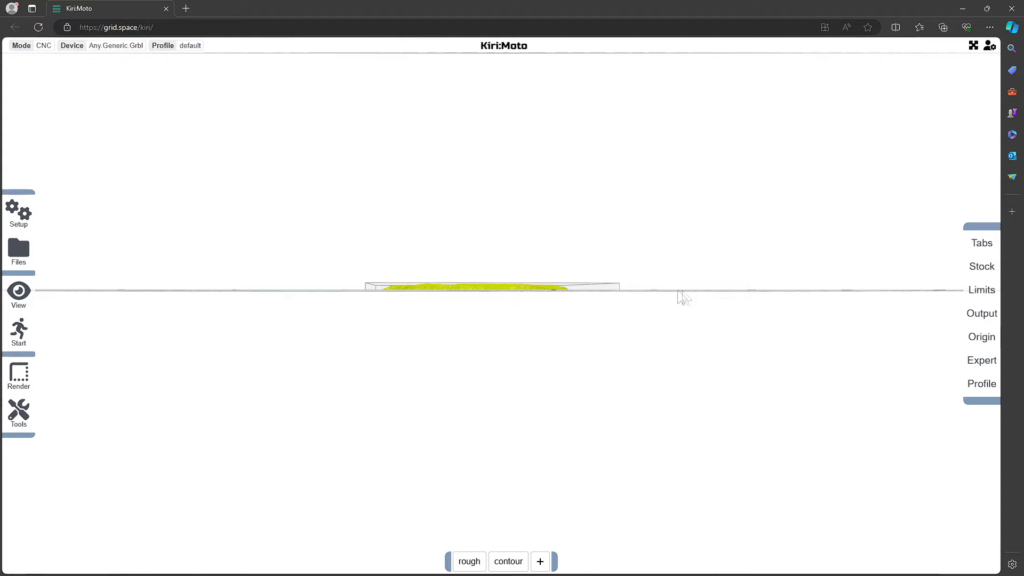
pyautogui.moveTo(676, 279)
pyautogui.mouseDown()
pyautogui.moveTo(679, 290)
pyautogui.moveTo(681, 256)
pyautogui.moveTo(685, 280)
pyautogui.mouseUp()
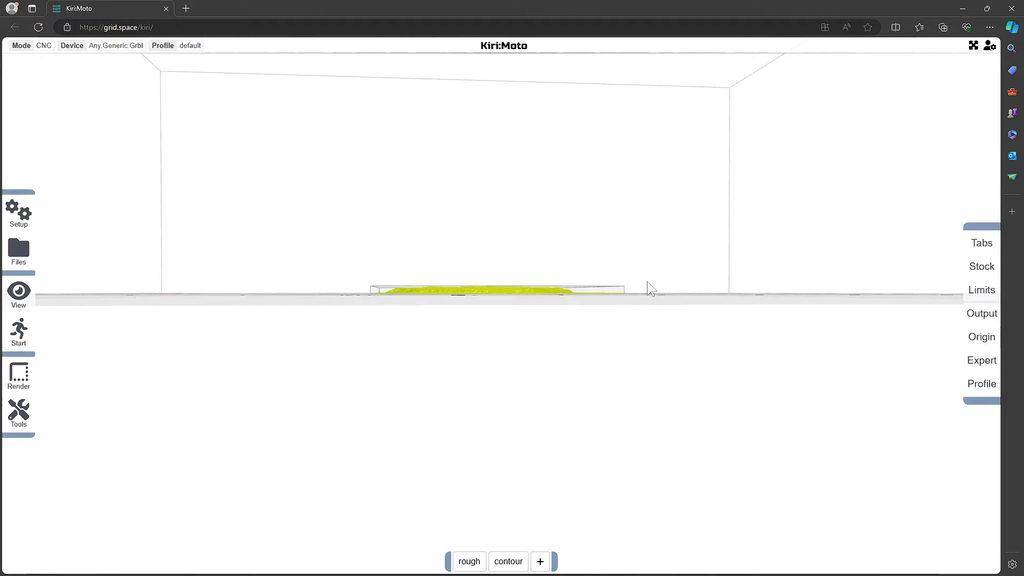
pyautogui.moveTo(654, 277); pyautogui.dragTo(638, 400)
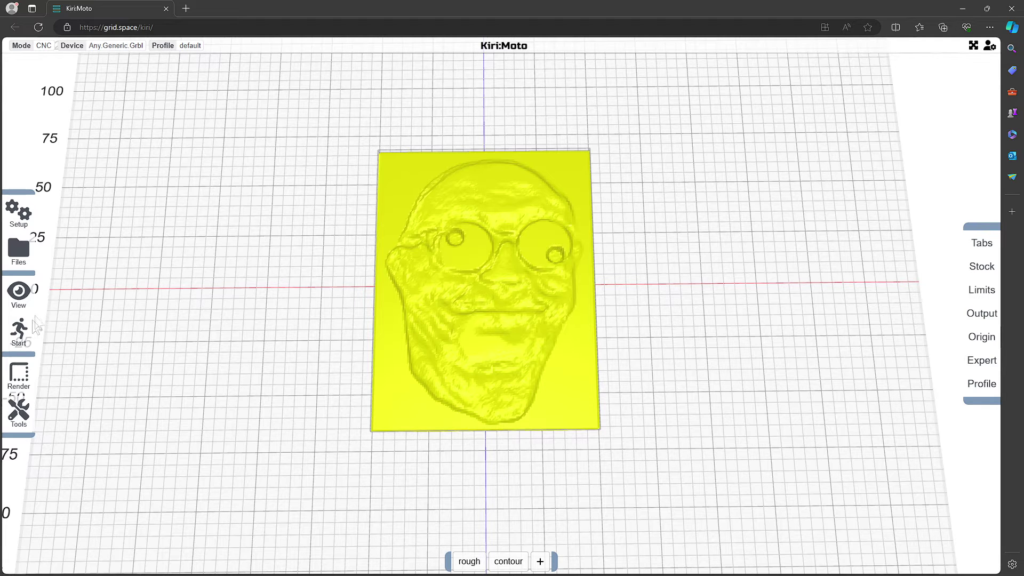
# Slice the face relief using the rough and contour operations and inspect the resulting paths
pyautogui.click(19, 330)
pyautogui.moveTo(471, 567)
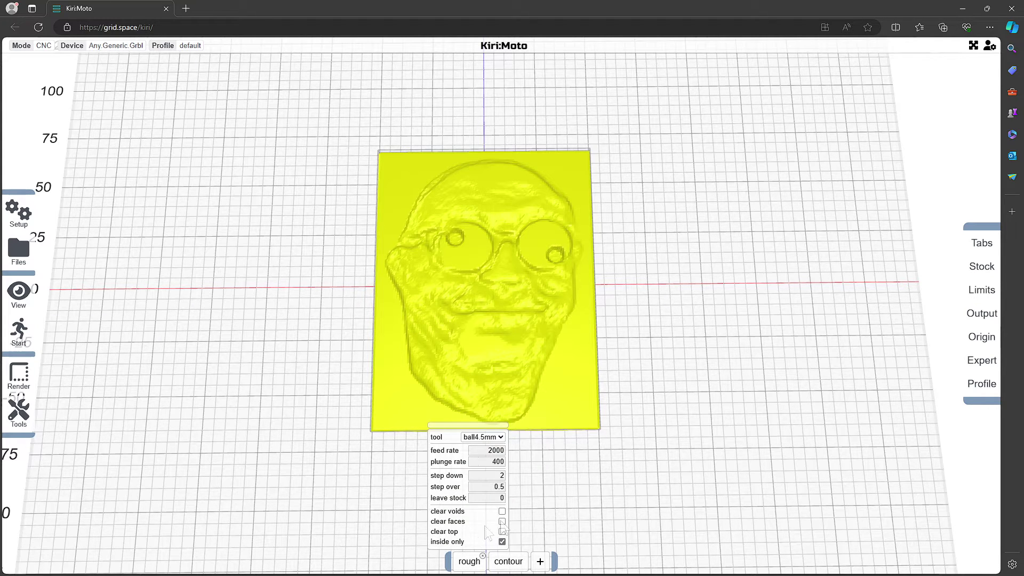
pyautogui.moveTo(510, 565)
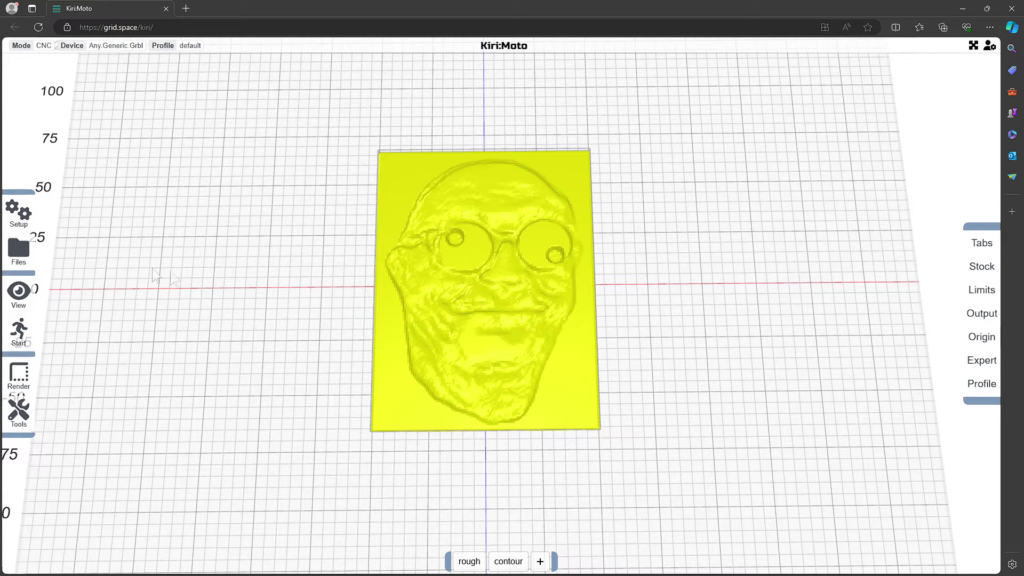
pyautogui.moveTo(38, 335)
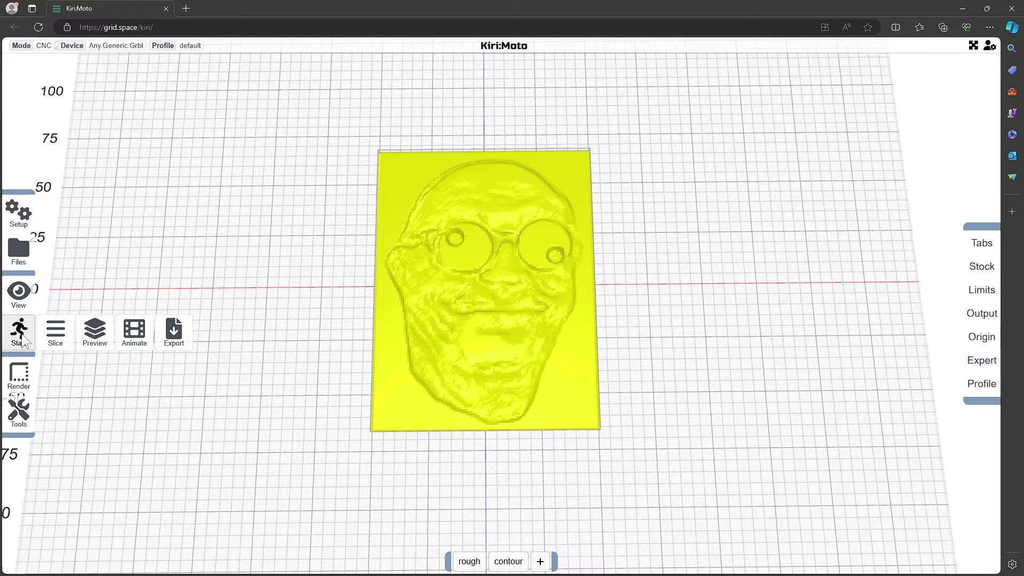
pyautogui.click(55, 335)
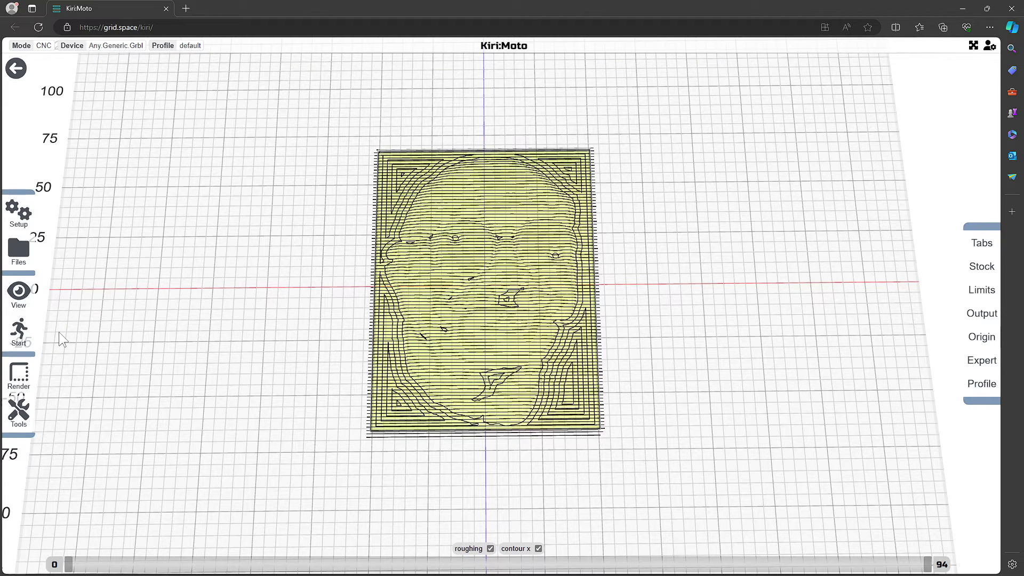
pyautogui.moveTo(353, 325)
pyautogui.mouseDown()
pyautogui.moveTo(371, 215)
pyautogui.moveTo(372, 297)
pyautogui.moveTo(360, 336)
pyautogui.mouseUp()
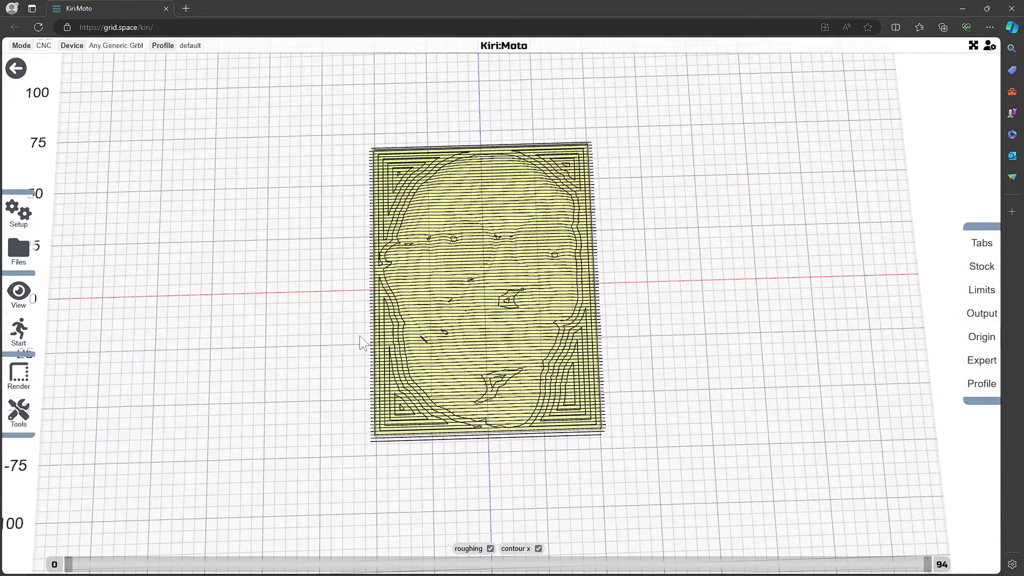
# Generate the toolpath preview for the rough and contour operations and examine it closely at an angle
pyautogui.moveTo(21, 333)
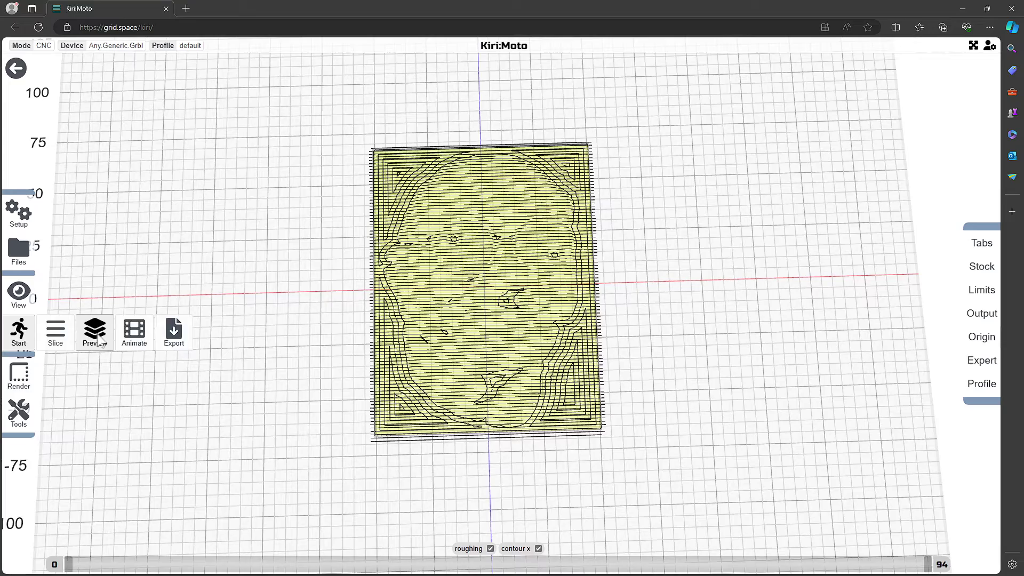
pyautogui.click(99, 339)
pyautogui.moveTo(332, 322)
pyautogui.mouseDown()
pyautogui.moveTo(327, 347)
pyautogui.moveTo(335, 227)
pyautogui.moveTo(328, 305)
pyautogui.mouseUp()
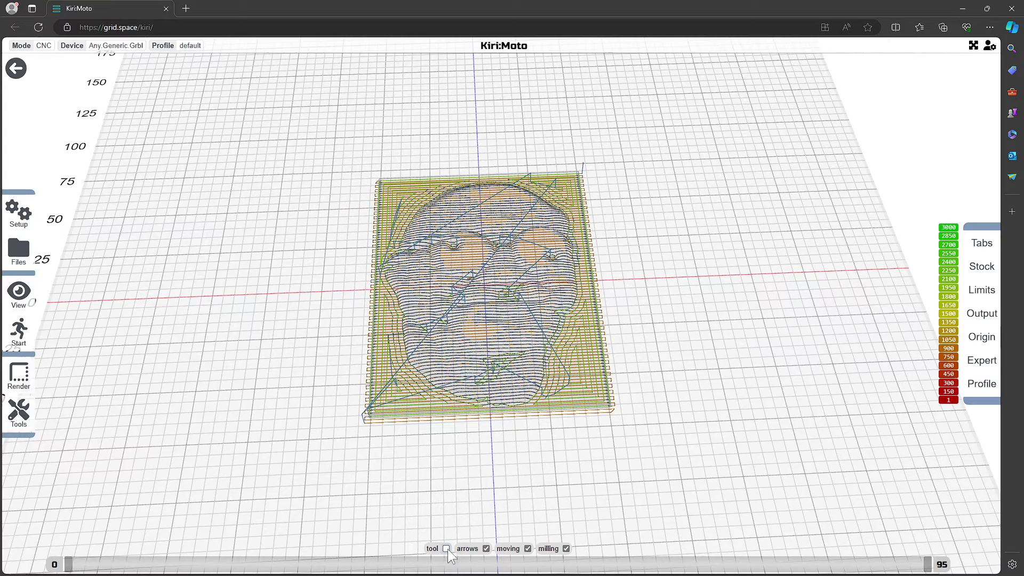
pyautogui.moveTo(452, 485)
pyautogui.mouseDown()
pyautogui.moveTo(457, 411)
pyautogui.moveTo(451, 476)
pyautogui.mouseUp()
pyautogui.scroll(6, 461, 394)
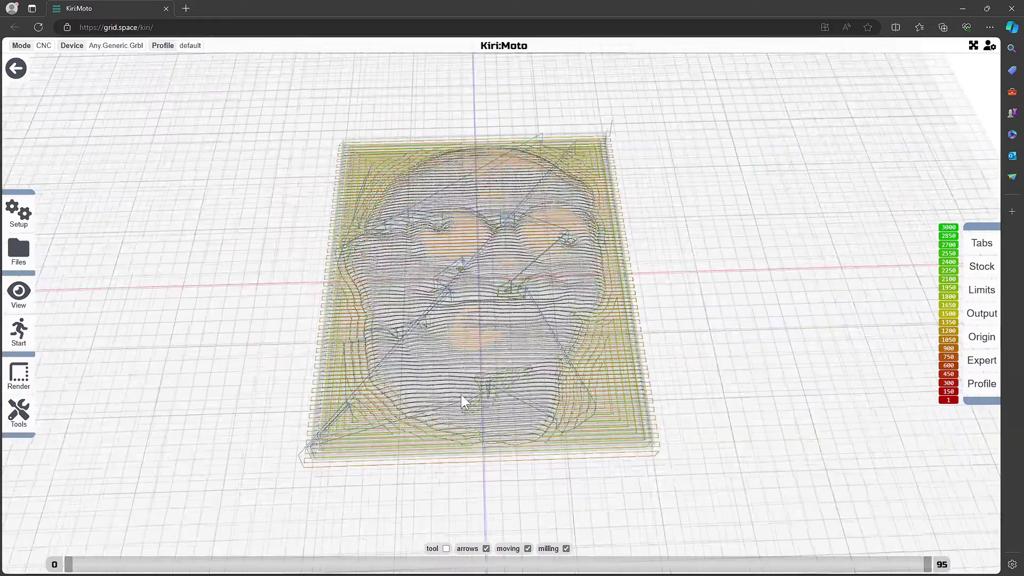
pyautogui.moveTo(523, 430); pyautogui.dragTo(544, 486)
# Toggle the visibility of the arrows, moving and milling paths to compare travel moves with cutting moves
pyautogui.click(487, 548)
pyautogui.click(528, 548)
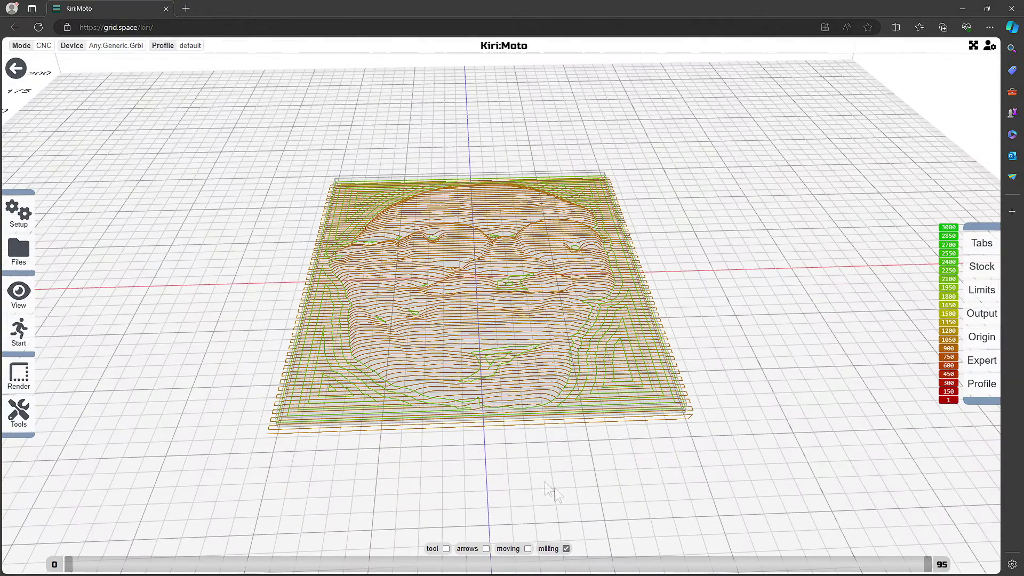
pyautogui.click(565, 549)
pyautogui.click(565, 549)
pyautogui.click(527, 549)
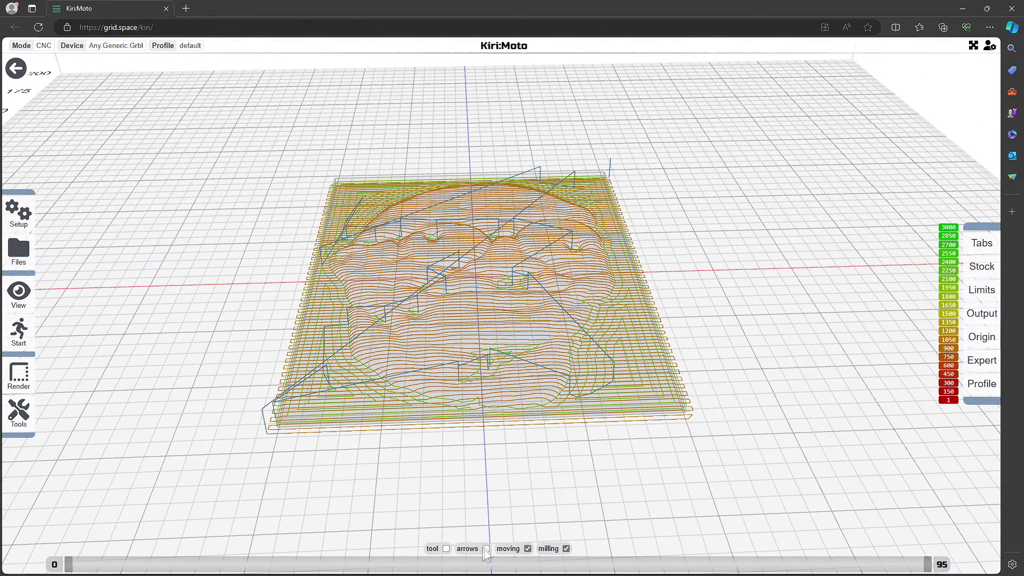
pyautogui.click(486, 549)
# Start the animated machining simulation of the face relief and watch the roughing pass
pyautogui.moveTo(19, 330)
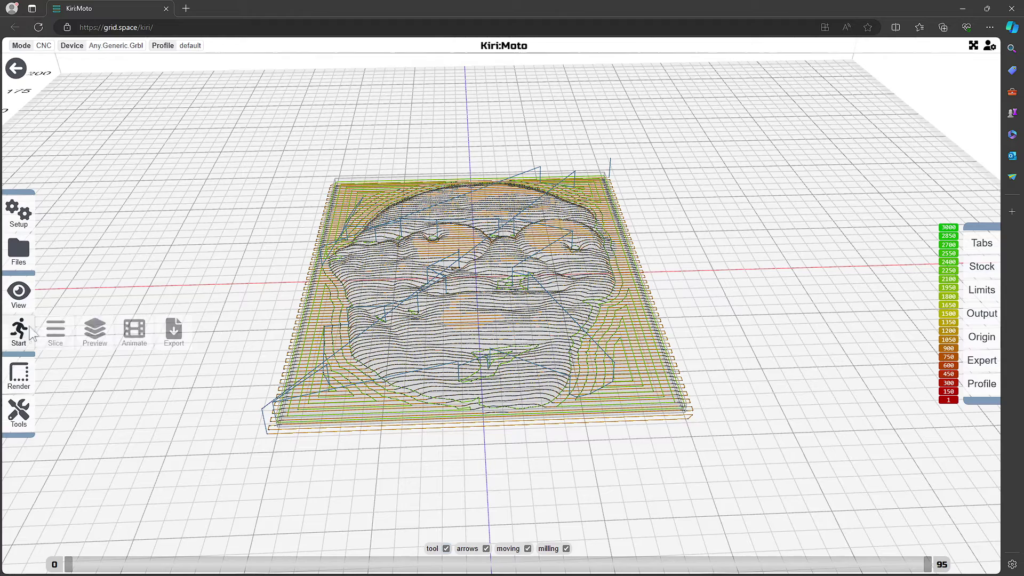
pyautogui.click(137, 331)
pyautogui.moveTo(222, 299); pyautogui.dragTo(231, 330)
pyautogui.moveTo(256, 279); pyautogui.dragTo(273, 238)
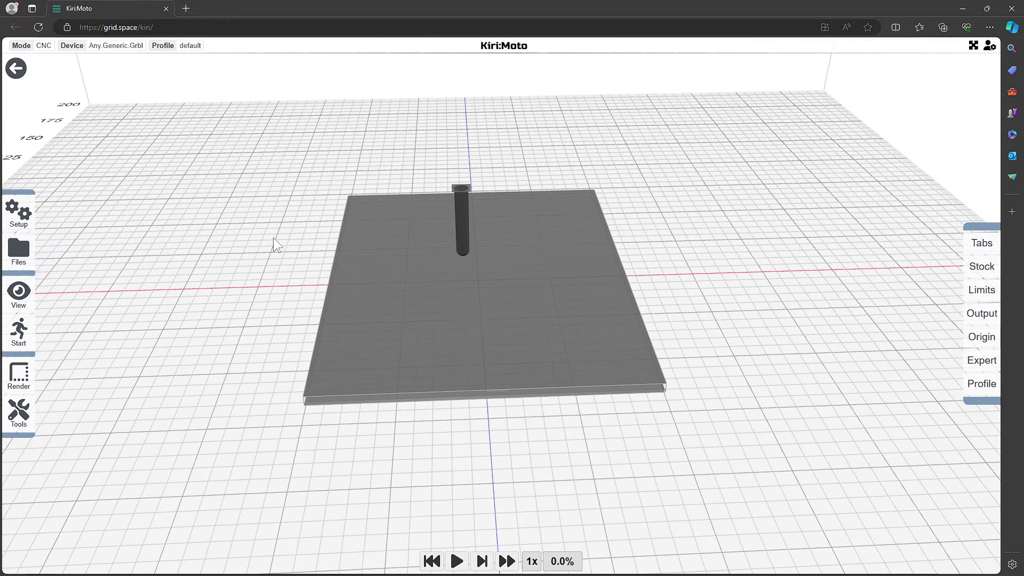
pyautogui.click(458, 565)
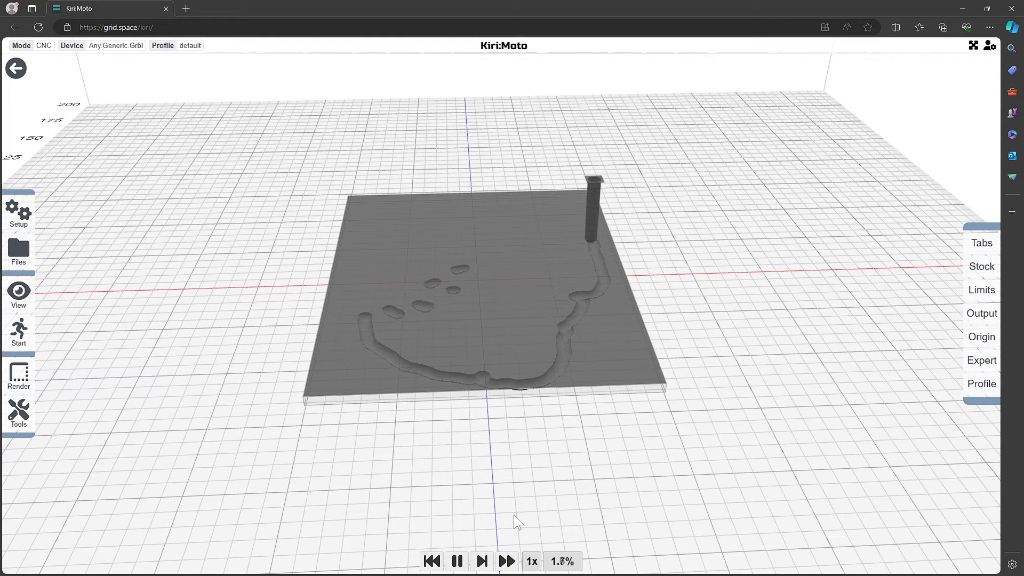
pyautogui.moveTo(476, 480); pyautogui.dragTo(480, 516)
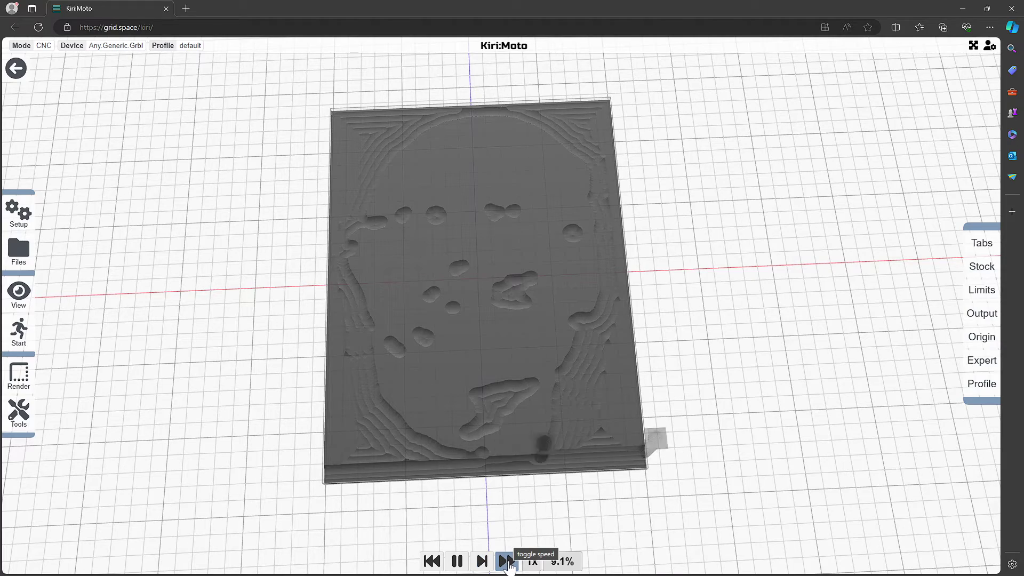
# Raise the simulation speed to 4x and inspect the finished carved face from above
pyautogui.moveTo(516, 535); pyautogui.dragTo(522, 472)
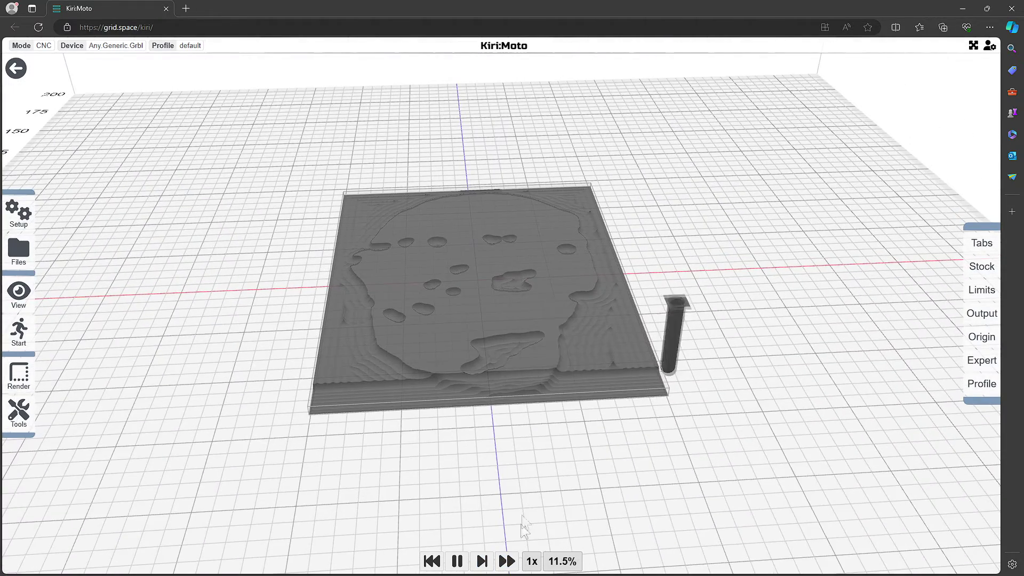
pyautogui.click(508, 563)
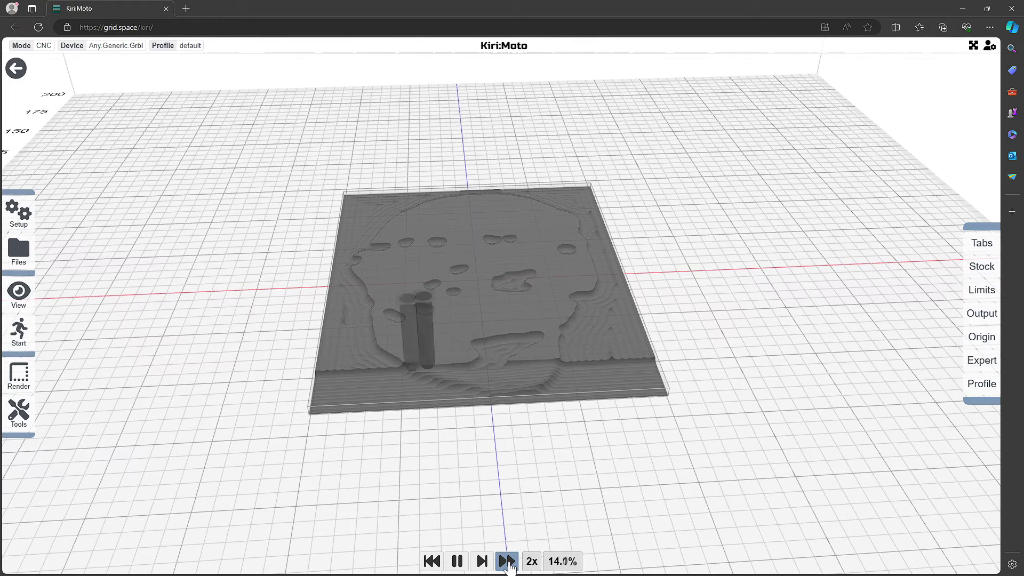
pyautogui.moveTo(524, 516); pyautogui.dragTo(522, 568)
pyautogui.click(509, 563)
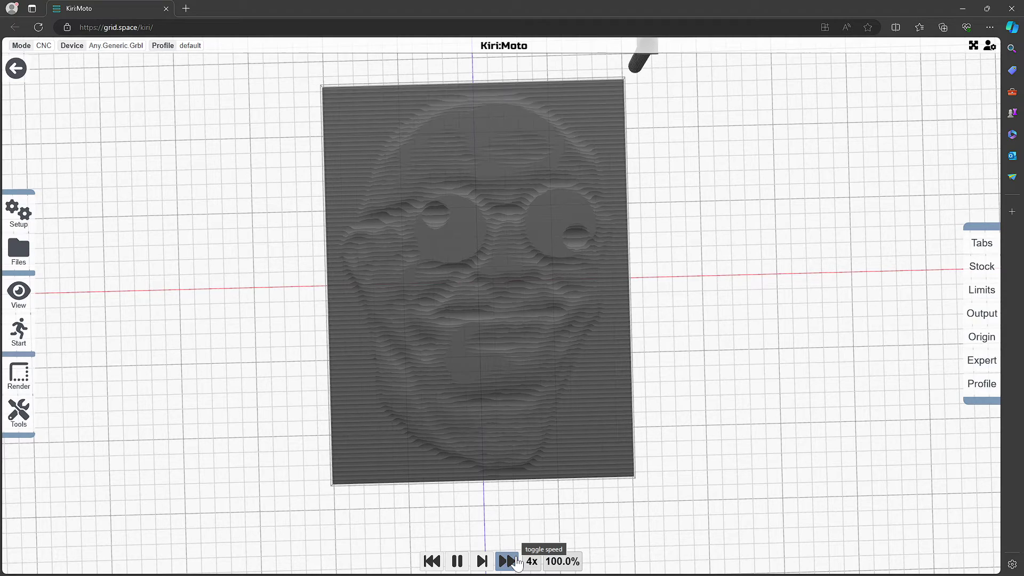
pyautogui.moveTo(527, 530)
pyautogui.mouseDown()
pyautogui.moveTo(541, 384)
pyautogui.moveTo(523, 454)
pyautogui.moveTo(526, 521)
pyautogui.mouseUp()
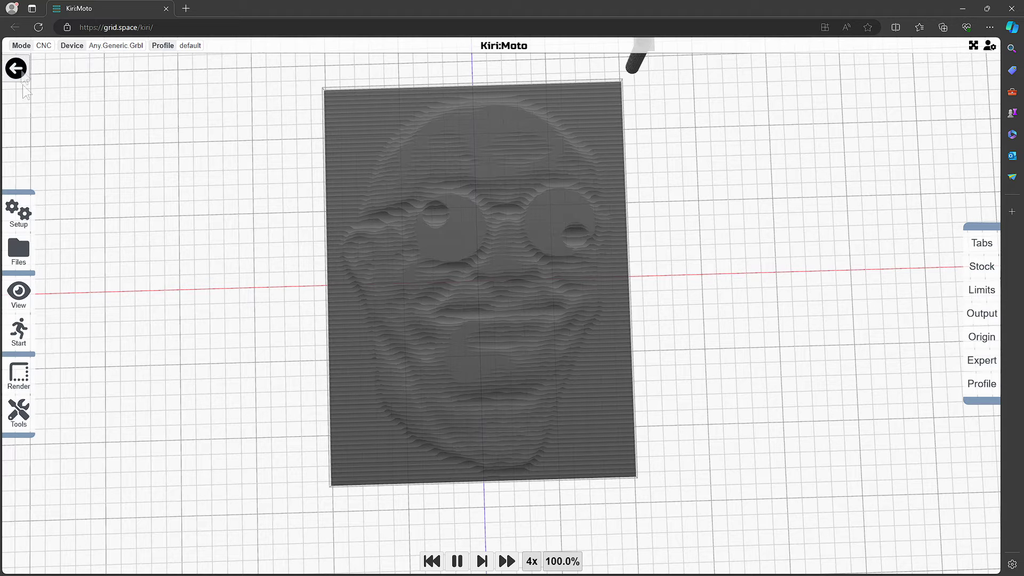
# Export the toolpaths as the G-code file cnc-018.nc and choose to save it to a specific location
pyautogui.moveTo(21, 336)
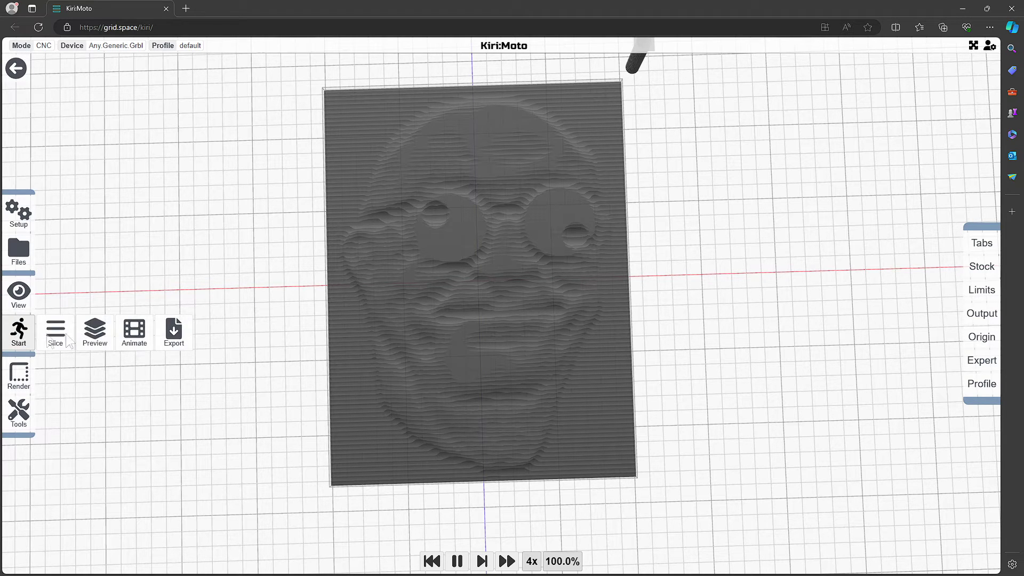
pyautogui.click(185, 326)
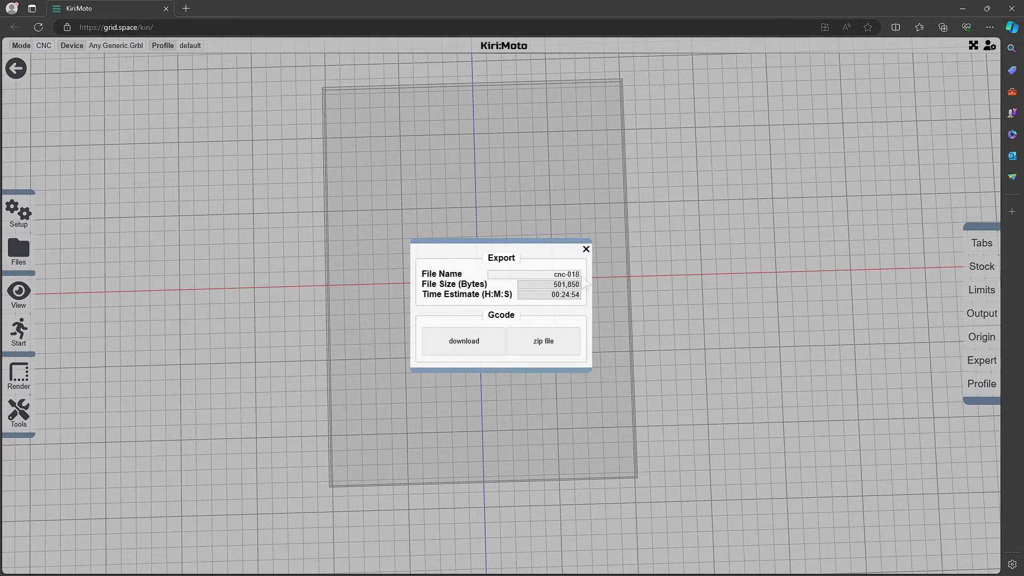
pyautogui.click(474, 345)
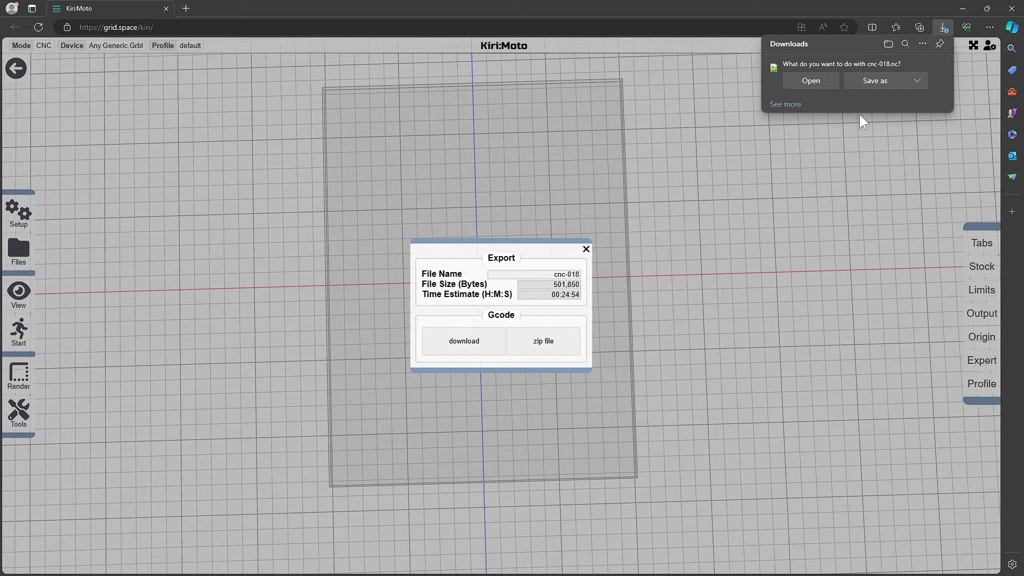
pyautogui.click(883, 85)
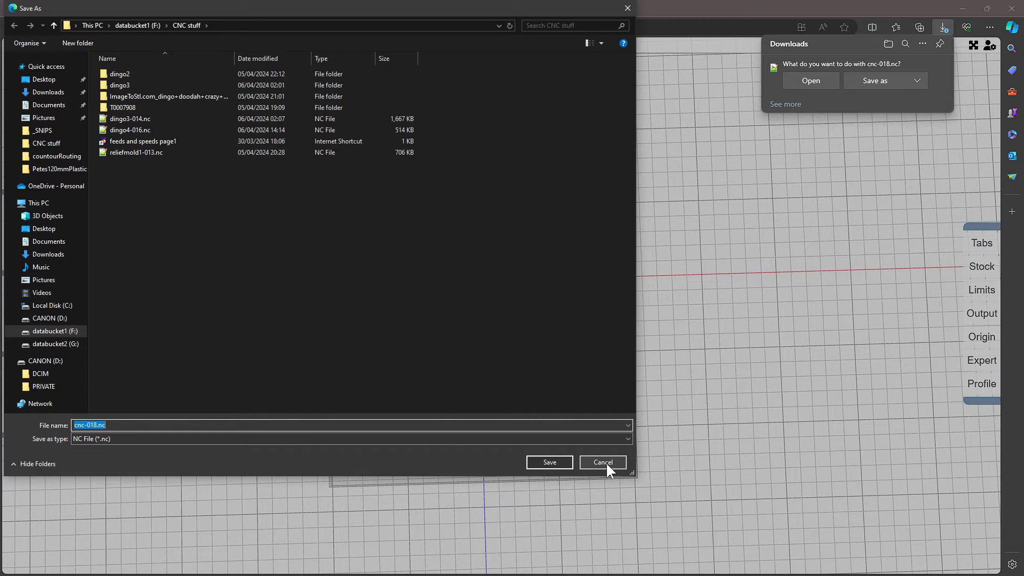
# Save cnc-018.nc in a new folder named demo inside COUNTOUR_ROUTING_STUFF on databucket2 (G:), and close the export dialog
pyautogui.click(63, 344)
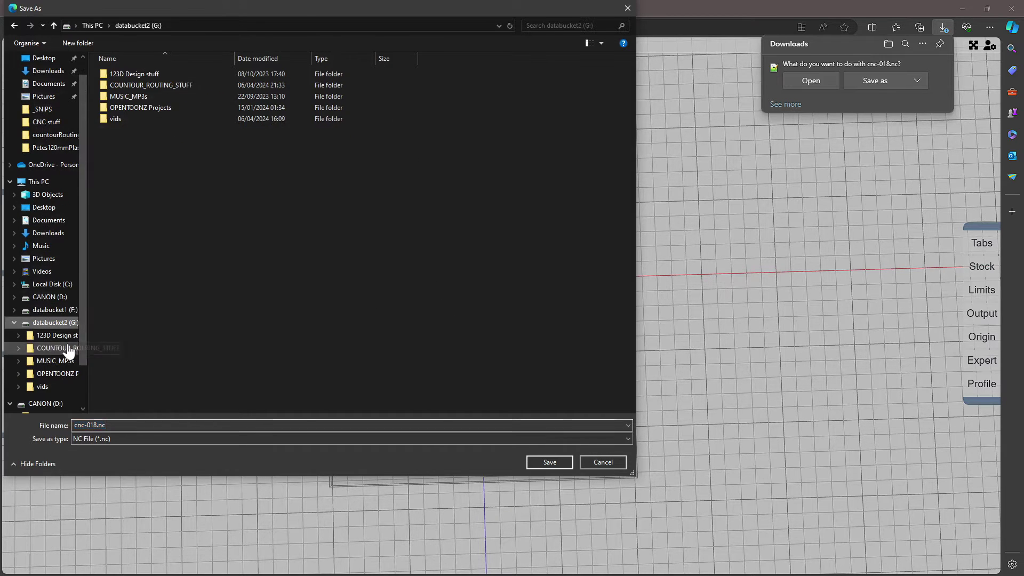
pyautogui.doubleClick(166, 84)
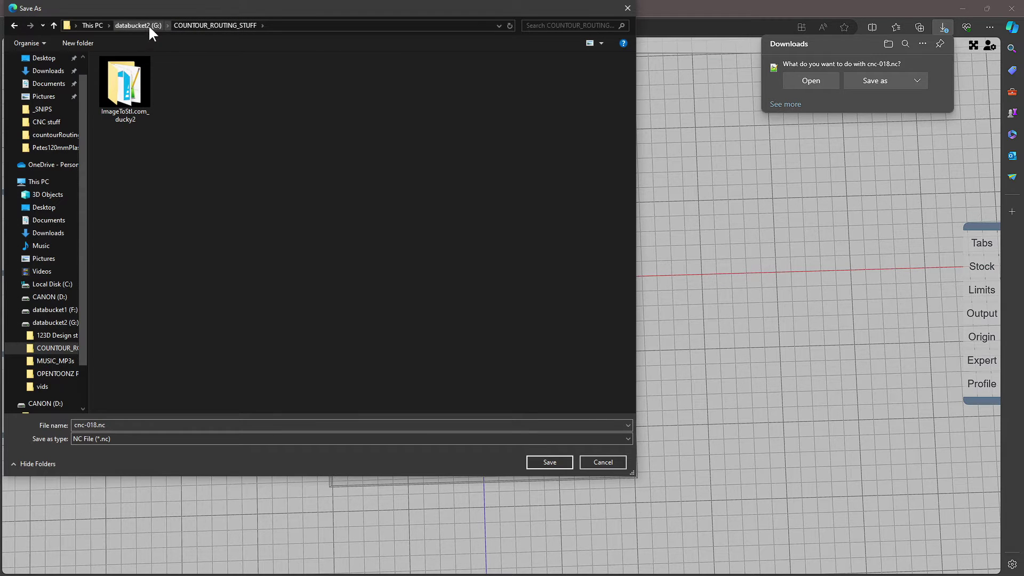
pyautogui.click(81, 42)
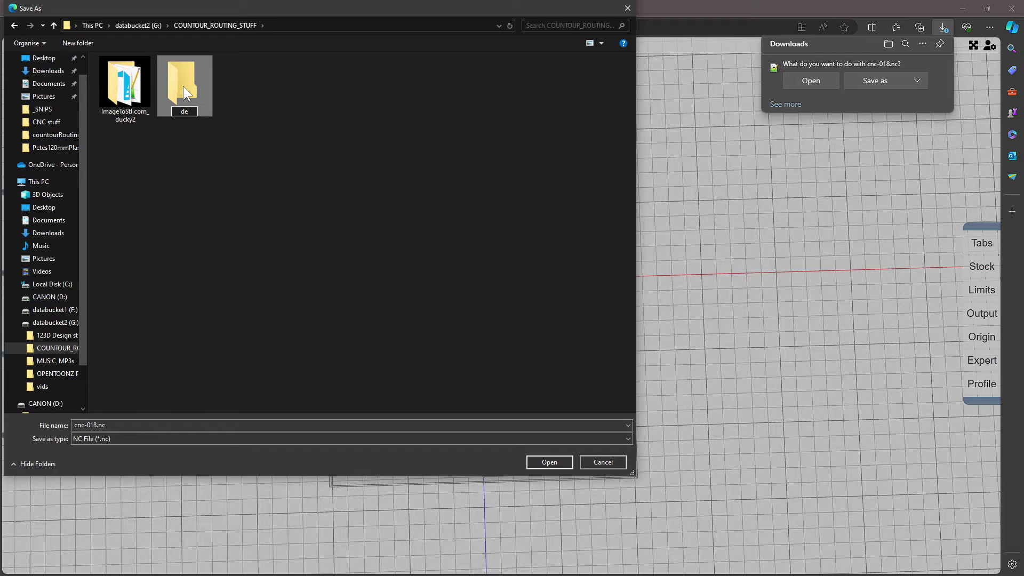
pyautogui.write('demo')
pyautogui.press('Return')
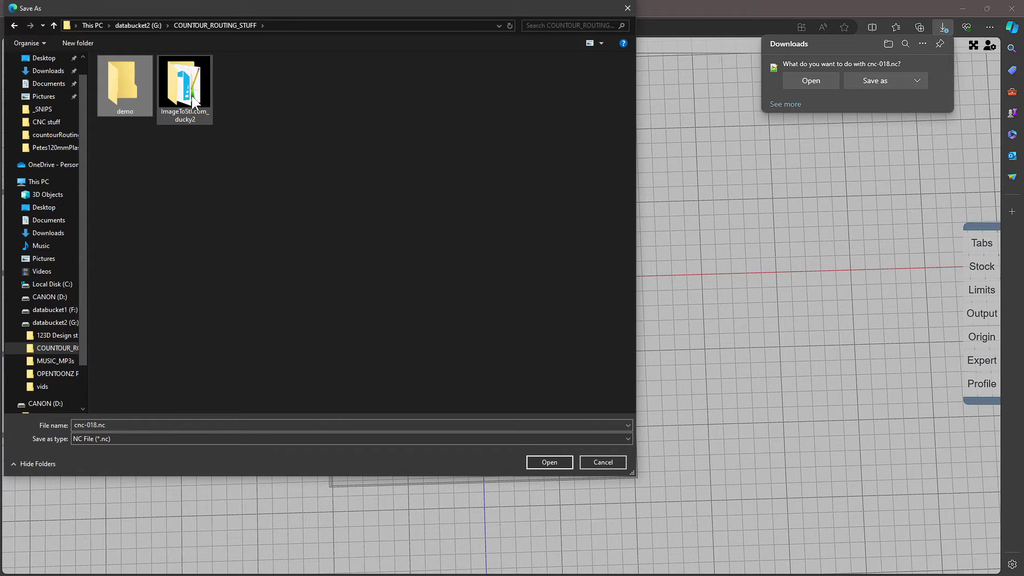
pyautogui.doubleClick(136, 78)
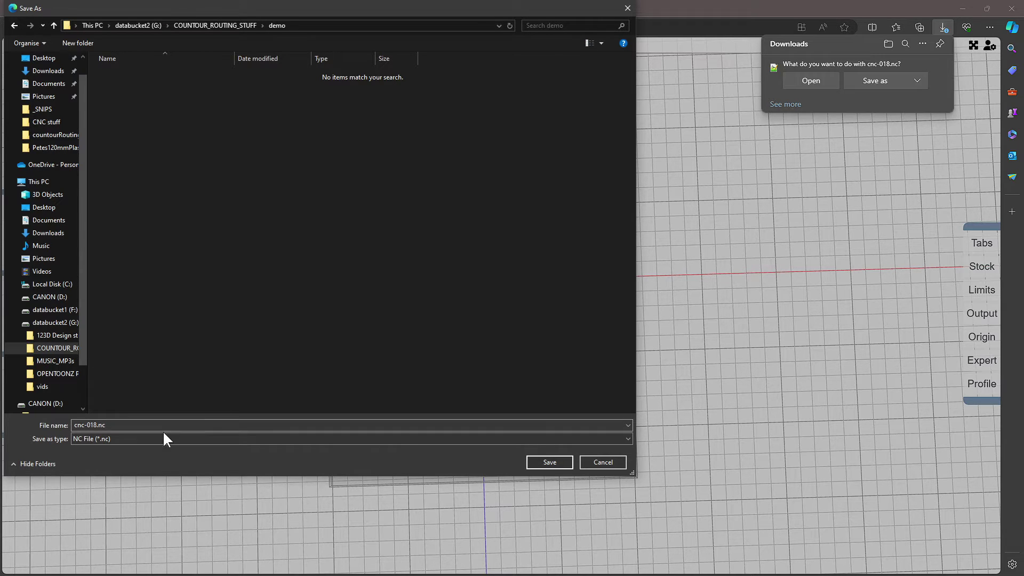
pyautogui.click(552, 463)
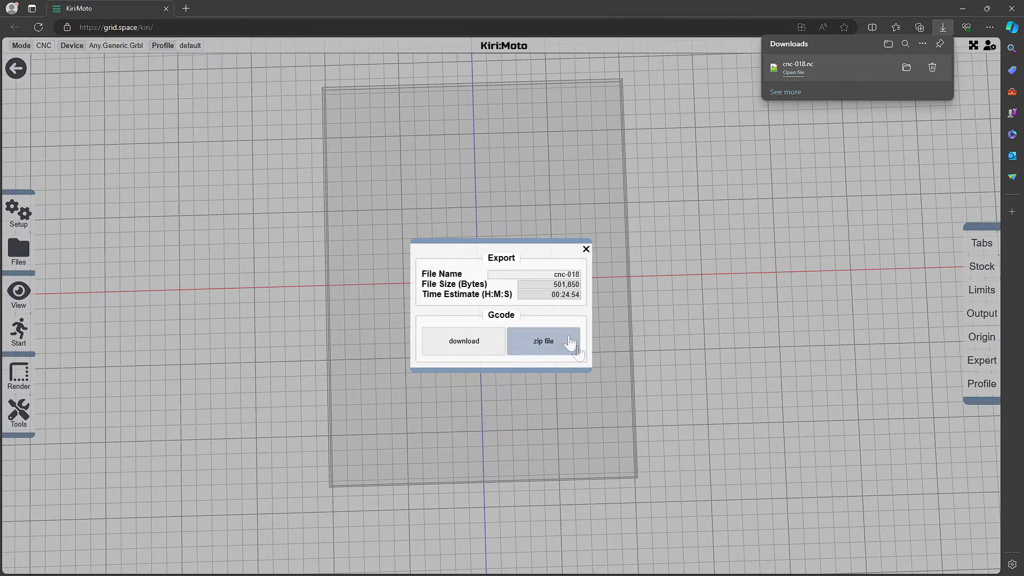
pyautogui.click(585, 249)
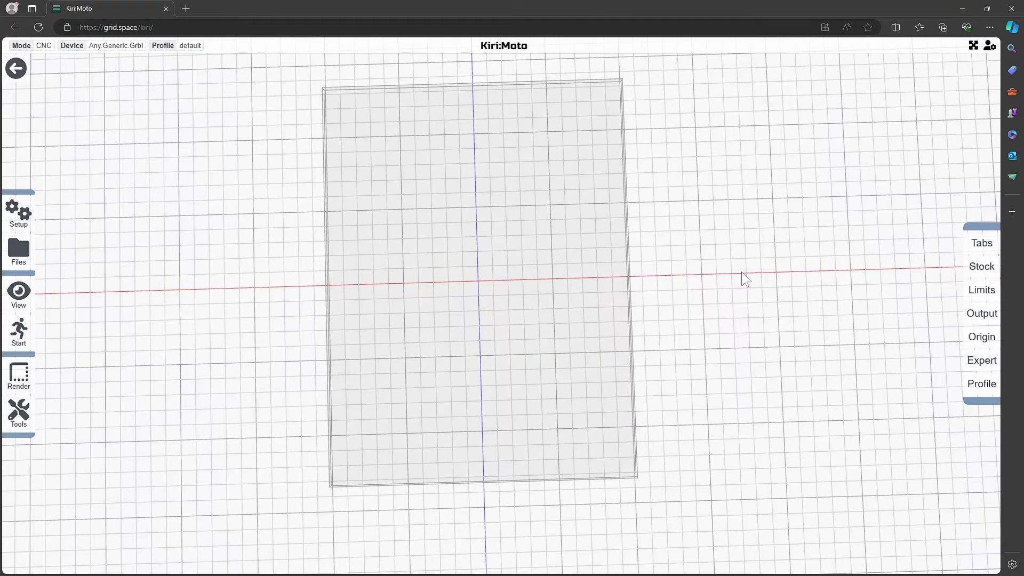
# Return from the toolpath view to the face relief model with its operation list
pyautogui.press('t')
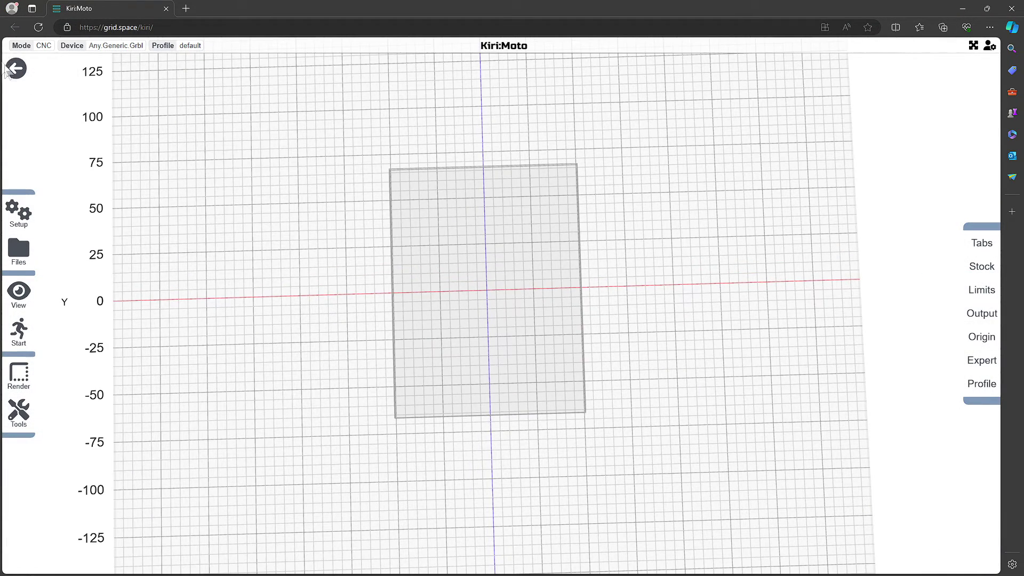
pyautogui.rightClick(635, 227)
pyautogui.click(635, 226)
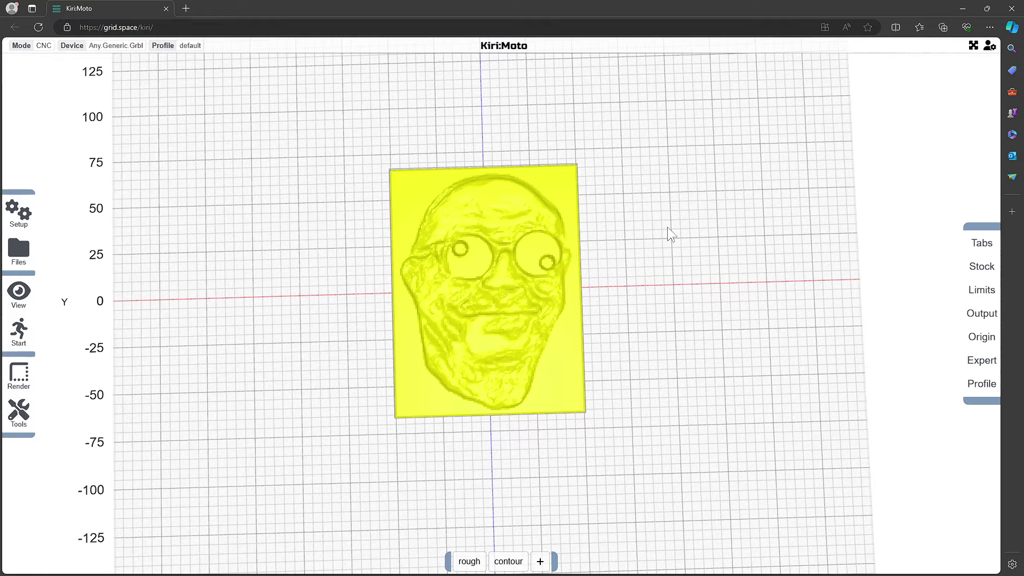
# Export a backup of the workspace and settings as face1 and save face1.kmz in the demo folder
pyautogui.rightClick(631, 229)
pyautogui.rightClick(613, 231)
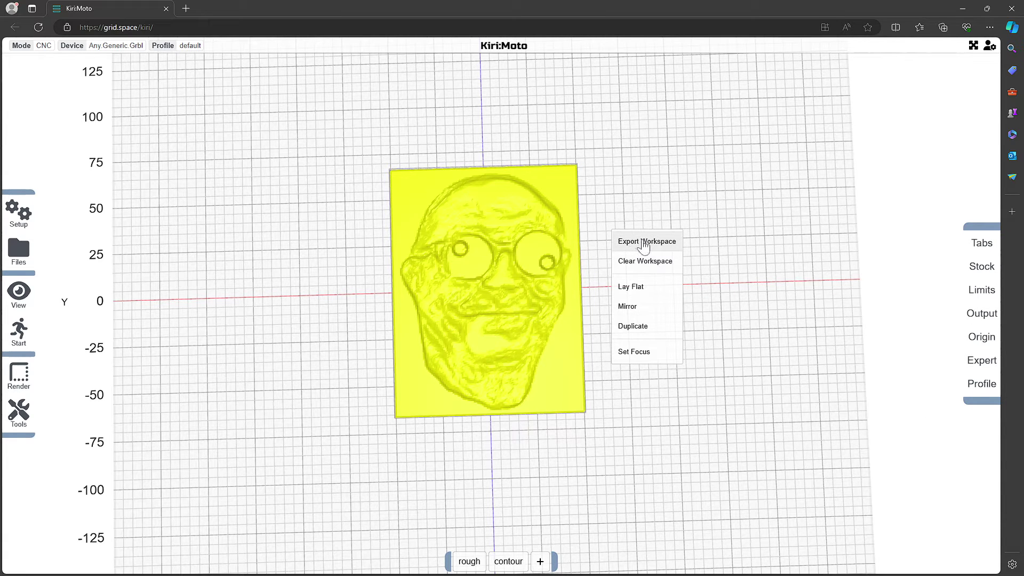
pyautogui.click(644, 243)
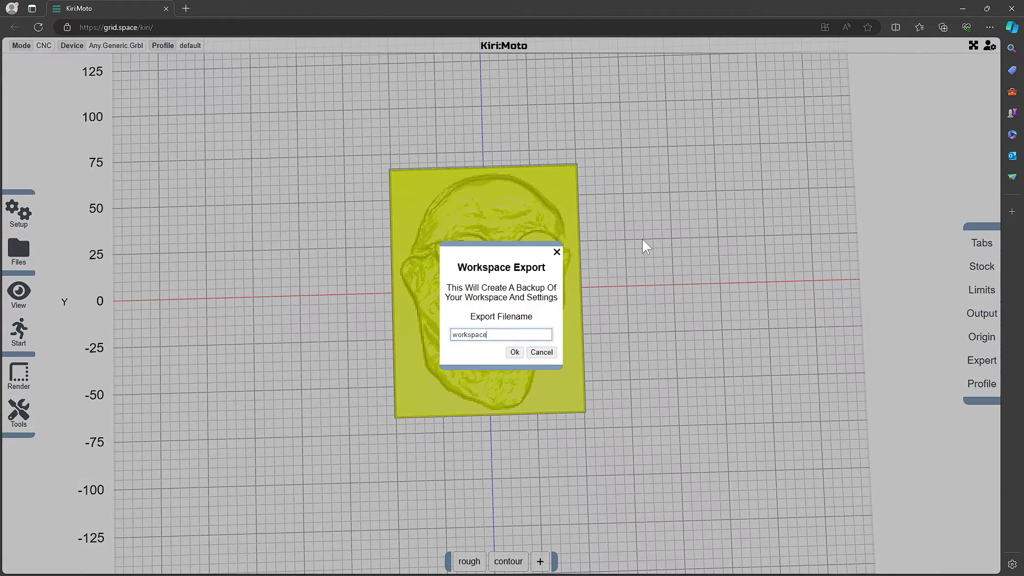
pyautogui.moveTo(488, 334); pyautogui.dragTo(458, 335)
pyautogui.write('face1')
pyautogui.click(515, 352)
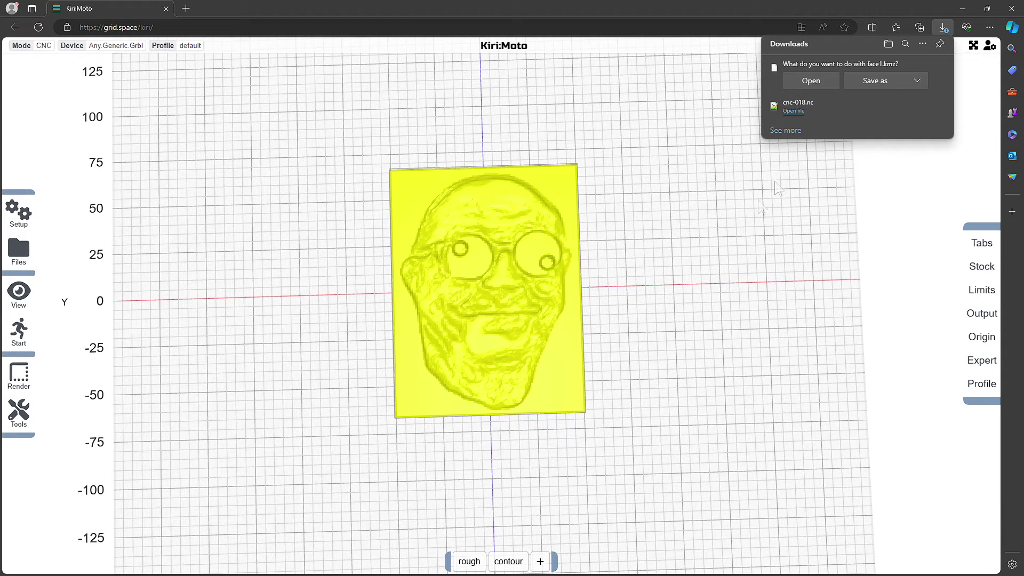
pyautogui.click(864, 84)
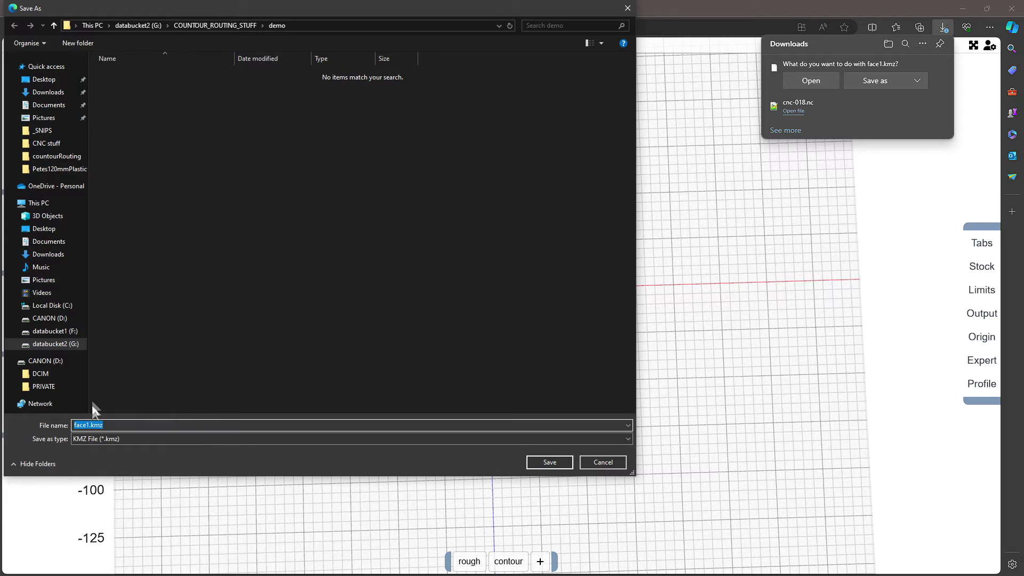
pyautogui.click(555, 464)
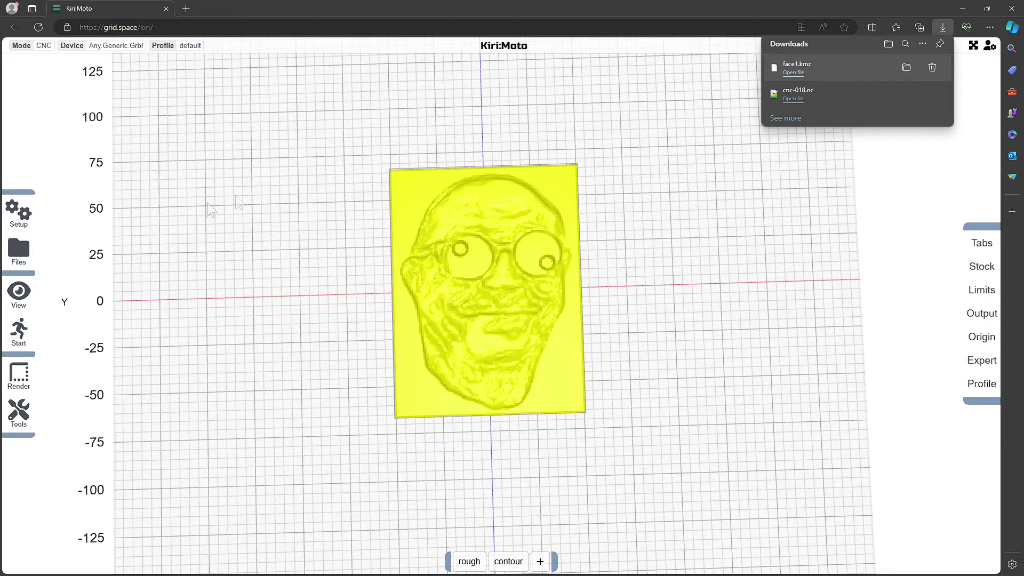
# Close the browser and open dingo4-016.nc from the desktop in Notepad++
pyautogui.click(19, 249)
pyautogui.click(1012, 8)
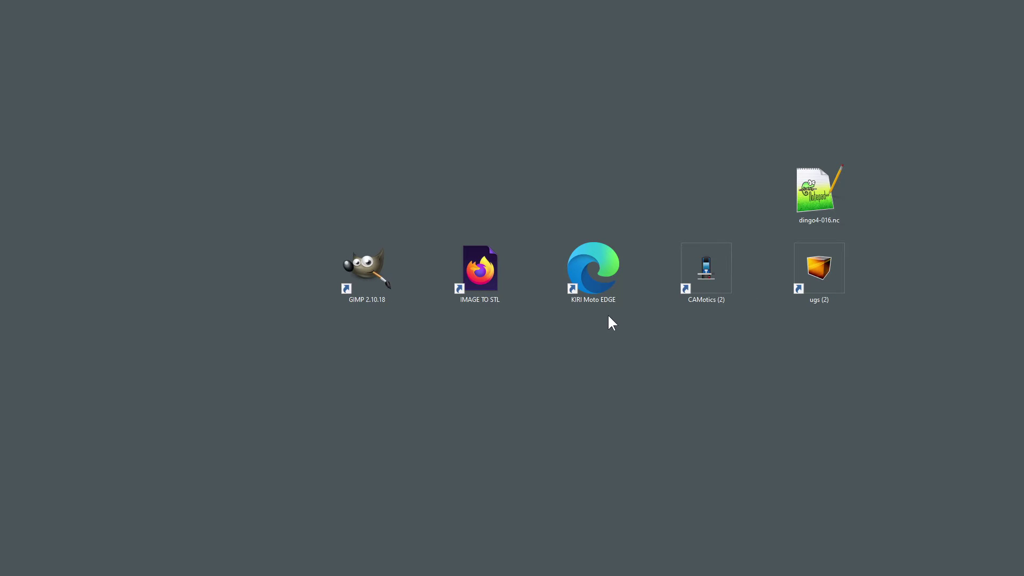
pyautogui.click(817, 191)
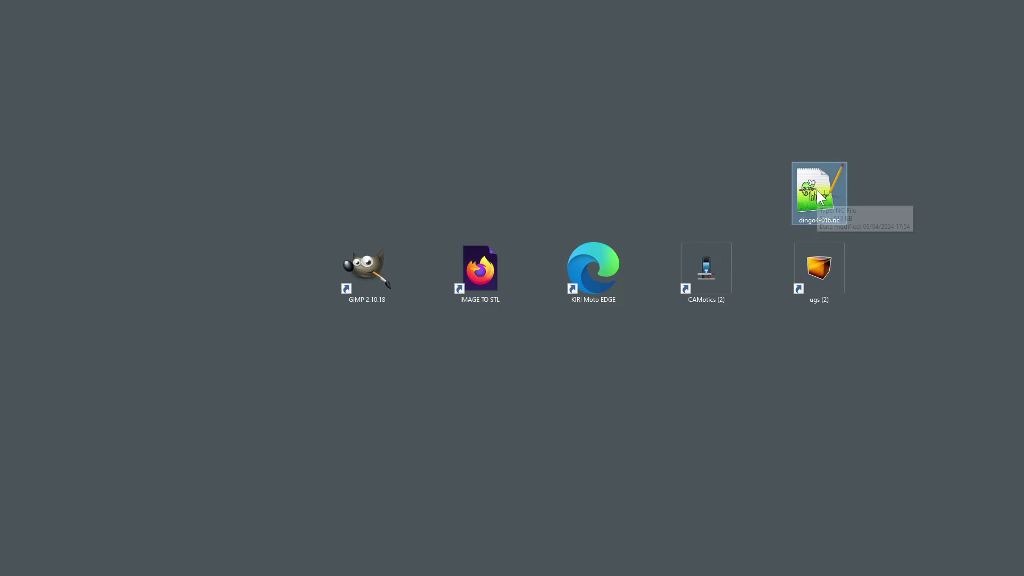
pyautogui.doubleClick(808, 194)
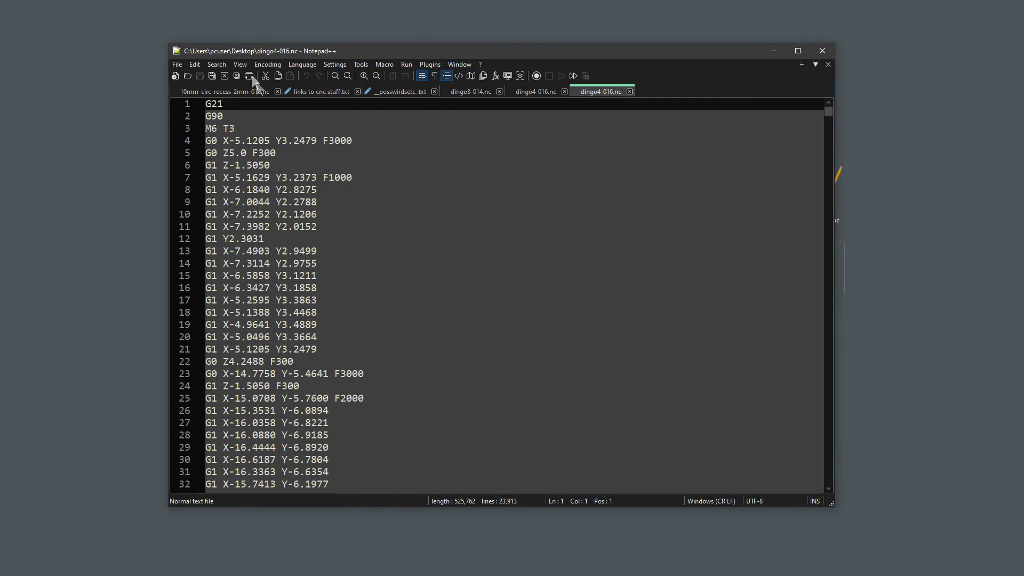
pyautogui.moveTo(354, 53); pyautogui.dragTo(413, 43)
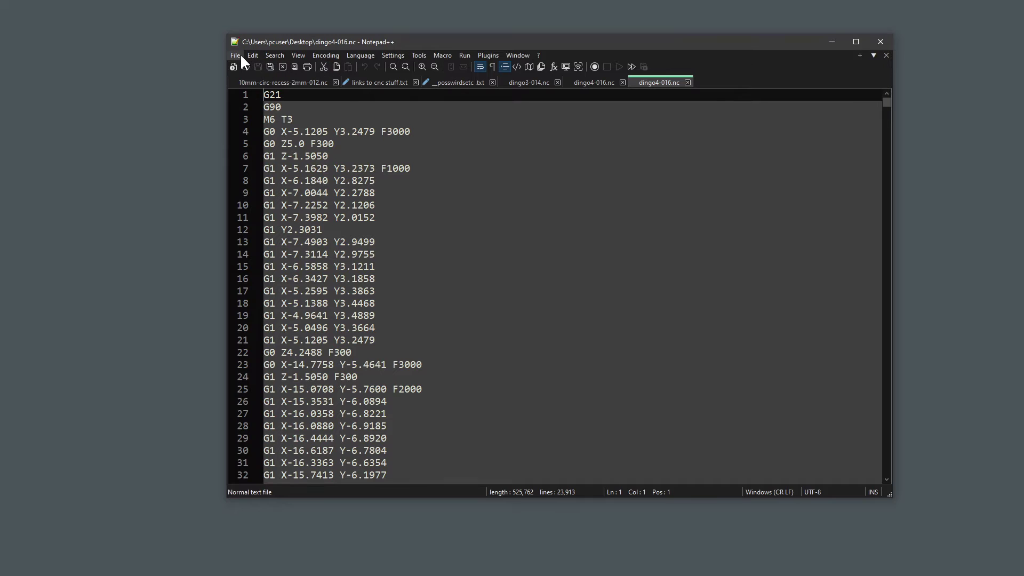
# Comment out the M6 T3 tool-change command on line 3 with a semicolon, save the file and close the editor
pyautogui.moveTo(294, 119); pyautogui.dragTo(255, 129)
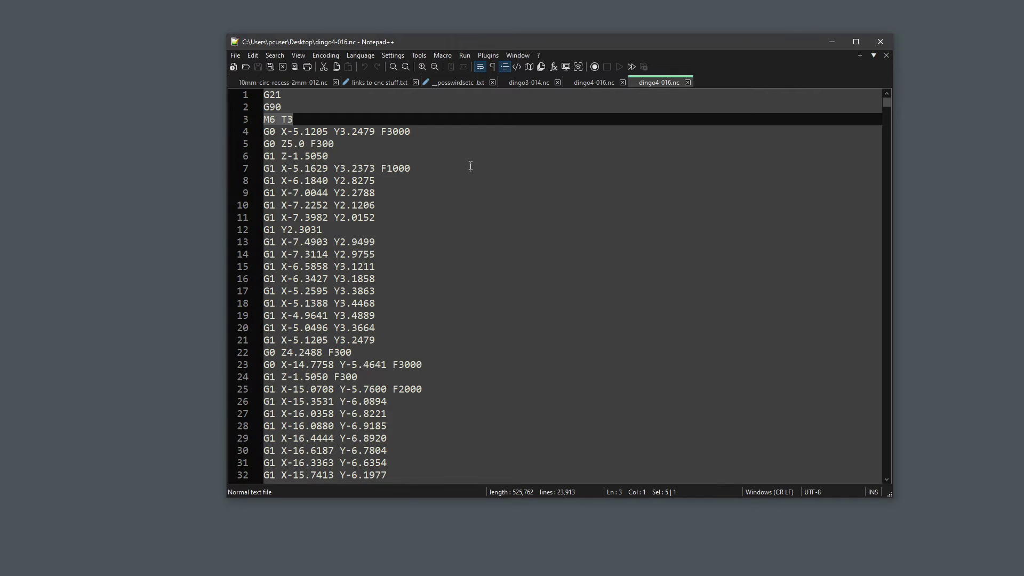
pyautogui.click(265, 118)
pyautogui.write(';')
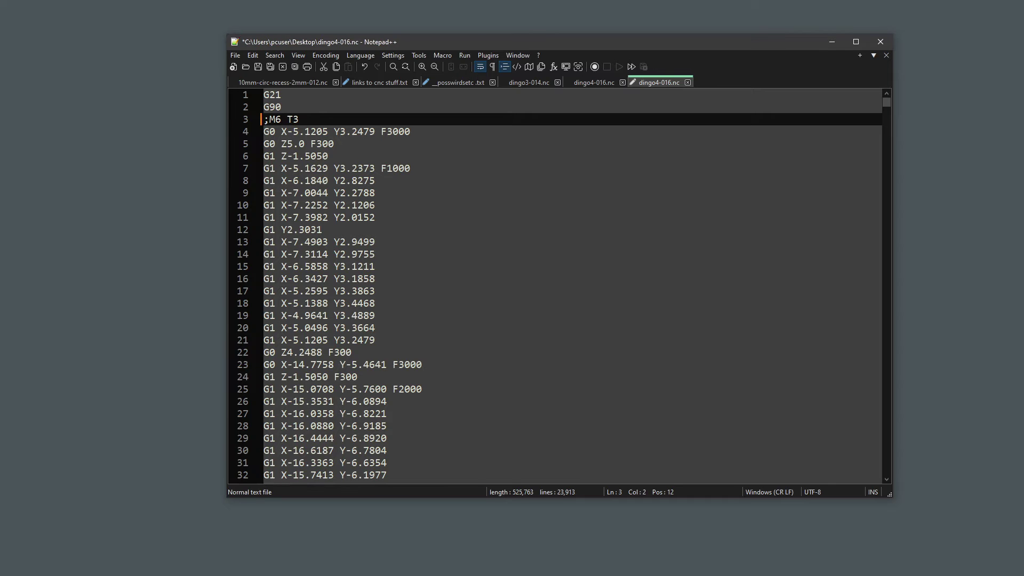
pyautogui.press('End')
pyautogui.hotkey('shift', 'Home')
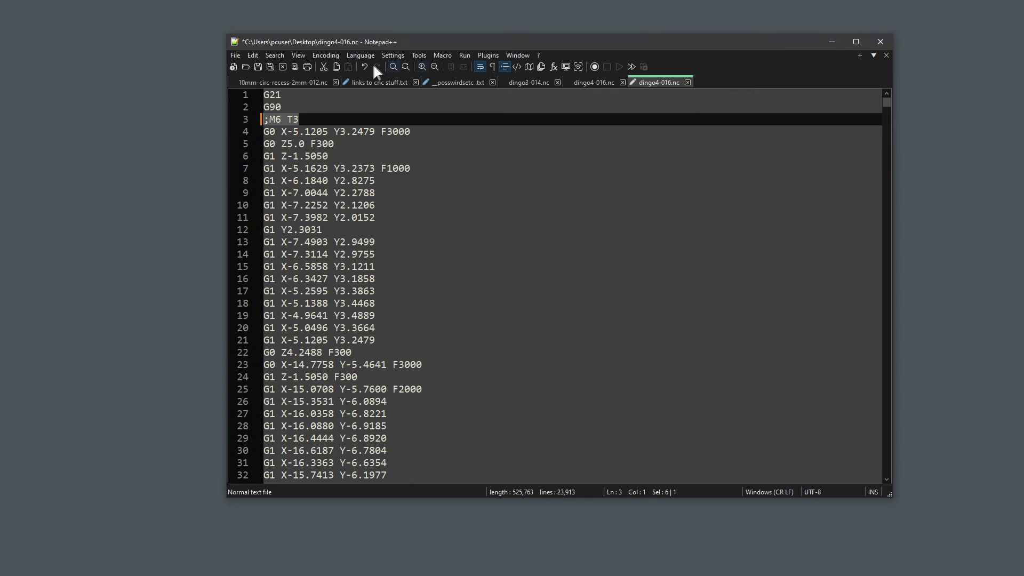
pyautogui.click(256, 66)
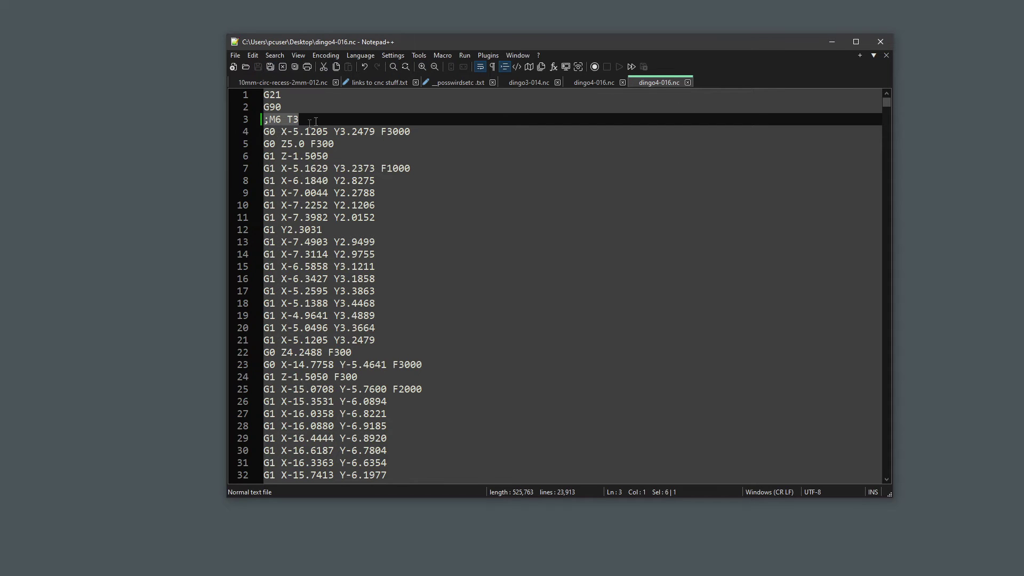
pyautogui.click(880, 42)
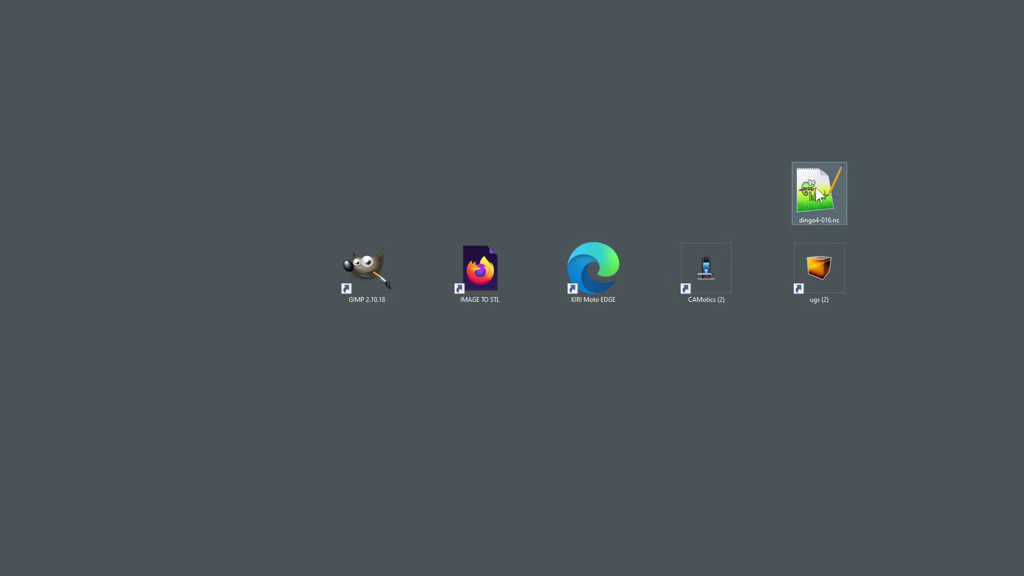